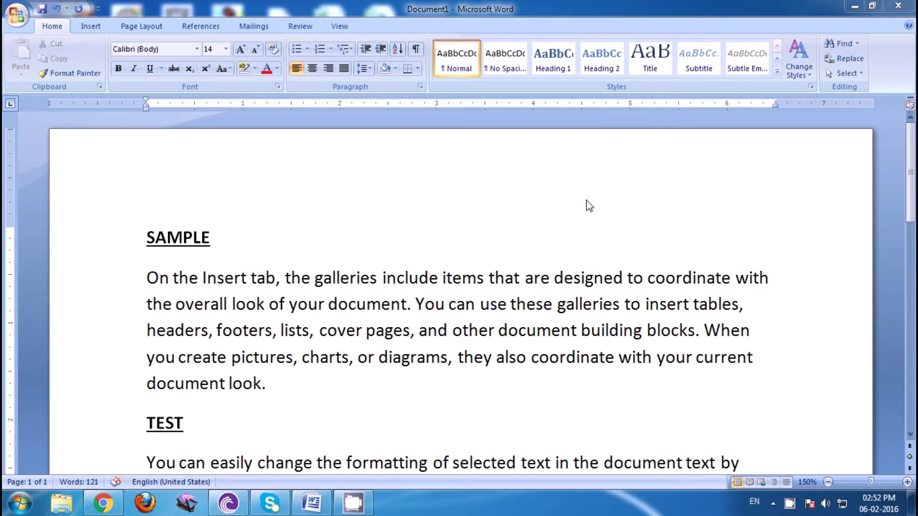
Step: Insert the built-in Blank header, leaving a [Type text] placeholder at the page top
scroll(493, 287, down, 1)
scroll(493, 289, down, 1)
scroll(486, 293, down, 1)
scroll(462, 311, down, 2)
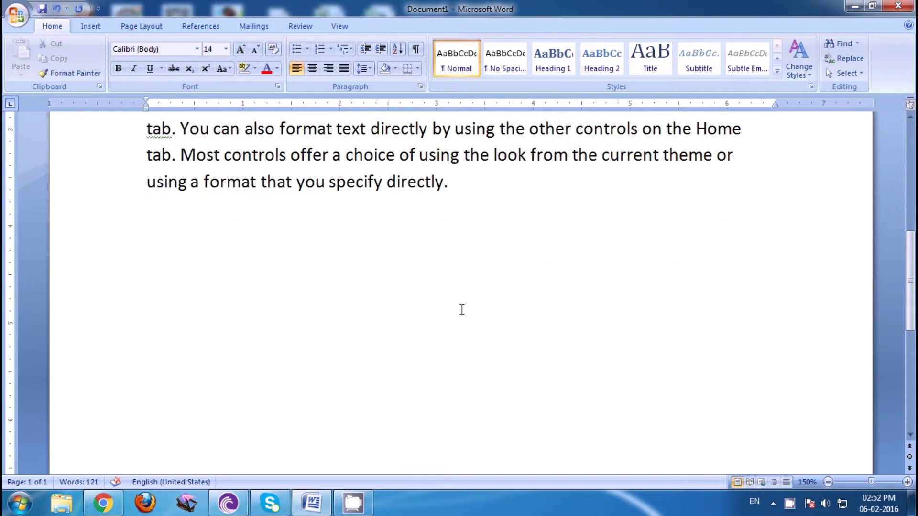
scroll(462, 310, down, 3)
scroll(457, 313, down, 3)
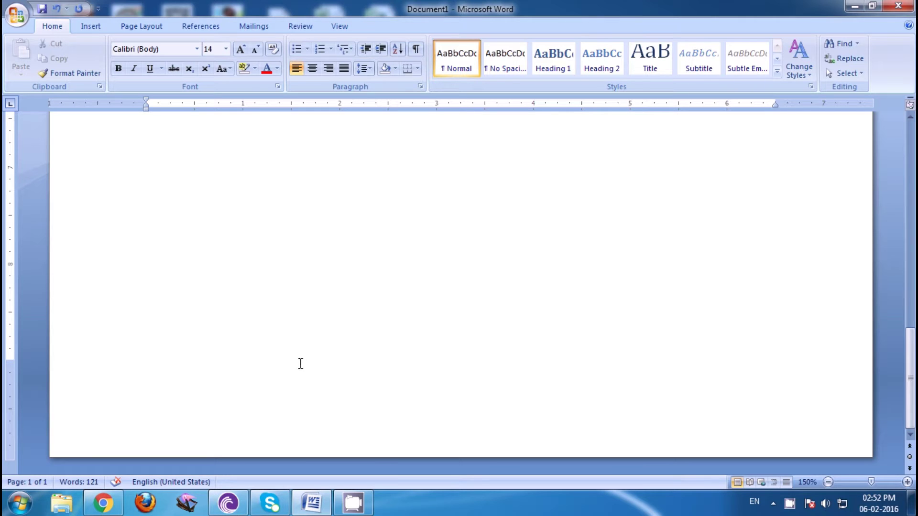
scroll(301, 363, up, 2)
scroll(304, 363, up, 2)
scroll(307, 361, up, 1)
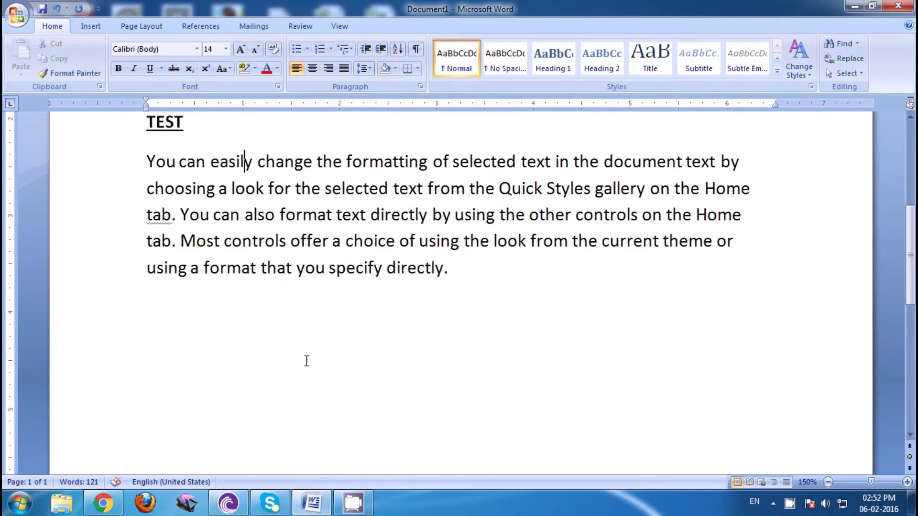
scroll(307, 361, up, 1)
scroll(306, 360, up, 4)
scroll(305, 361, up, 1)
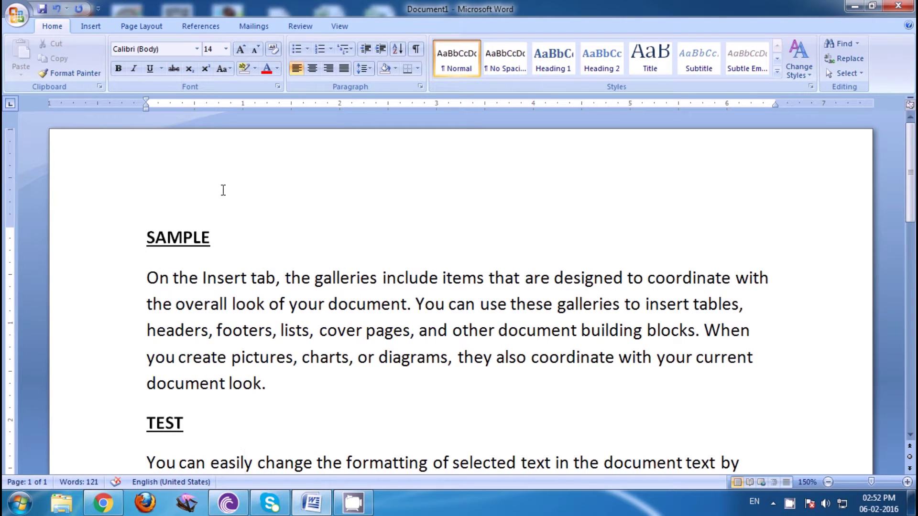
click(94, 30)
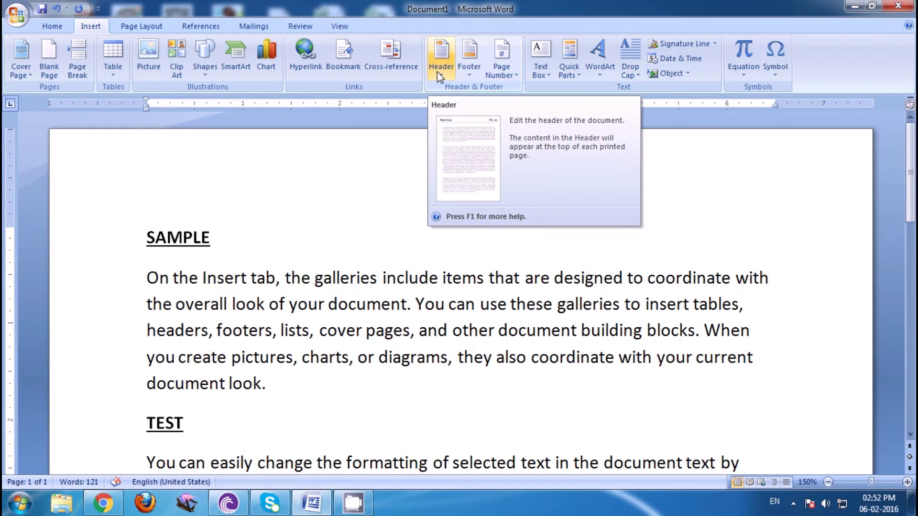
click(438, 73)
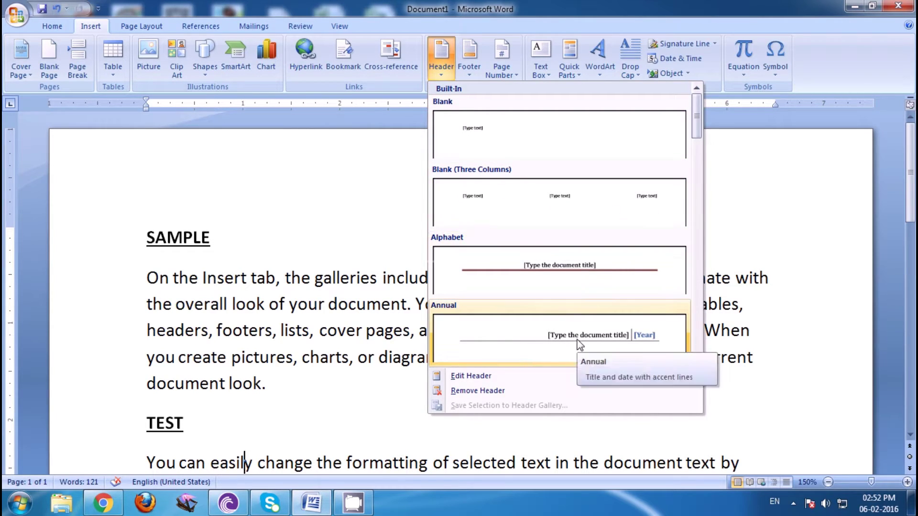
scroll(579, 343, down, 3)
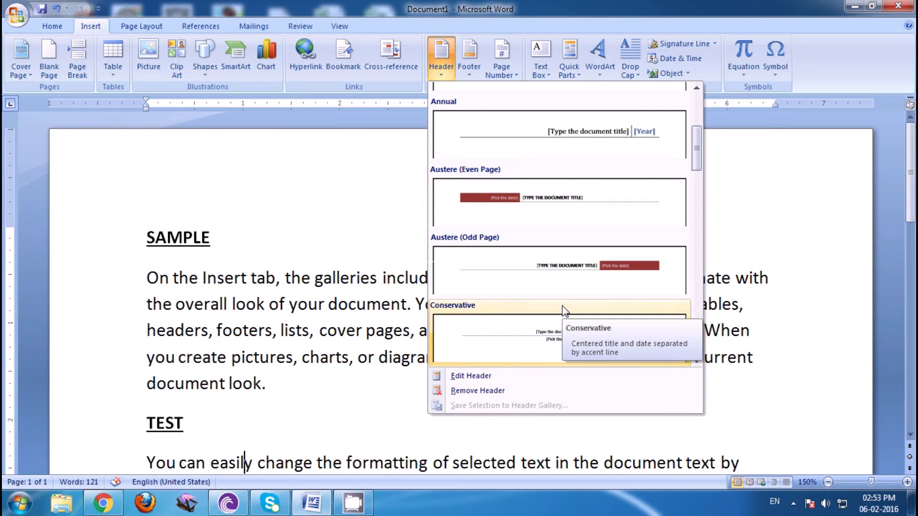
scroll(563, 310, down, 3)
scroll(563, 310, down, 3)
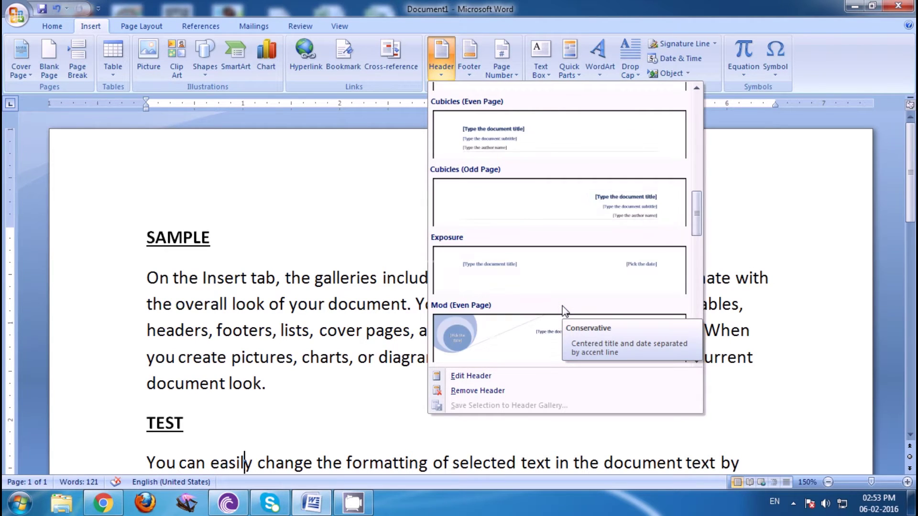
scroll(563, 310, down, 3)
scroll(563, 310, down, 3)
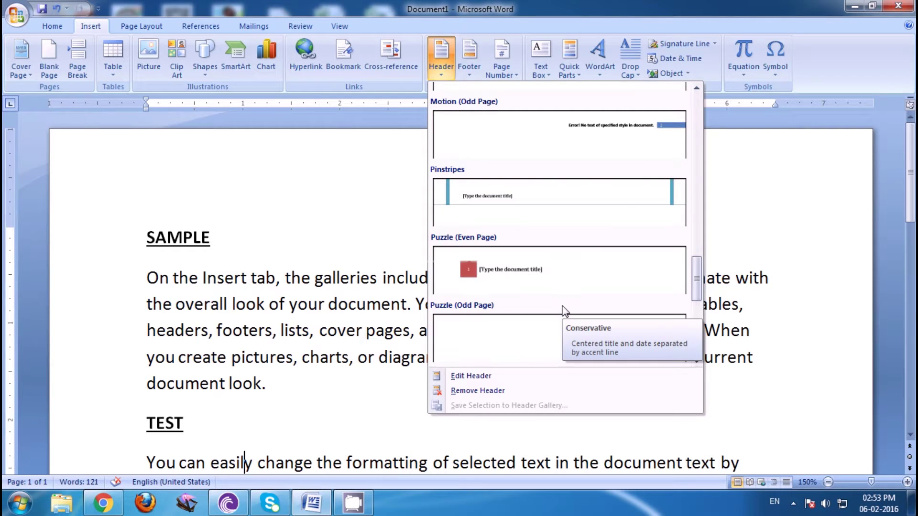
scroll(563, 311, down, 3)
scroll(562, 311, down, 2)
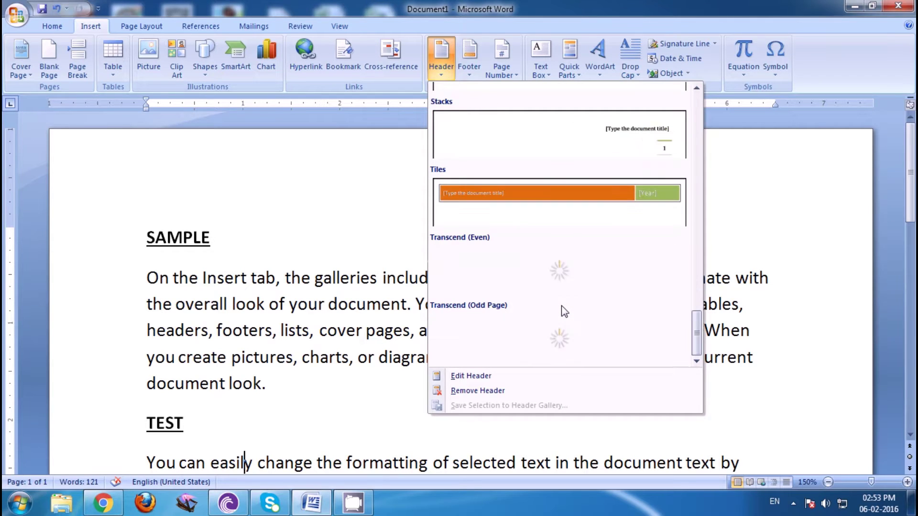
scroll(563, 310, up, 3)
scroll(563, 310, up, 3)
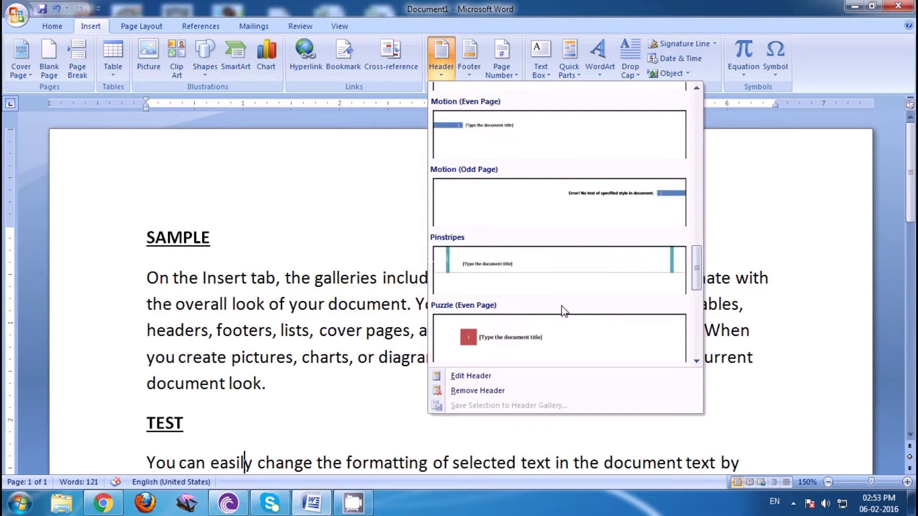
scroll(562, 310, up, 3)
scroll(562, 308, up, 3)
scroll(561, 308, up, 3)
scroll(562, 309, up, 3)
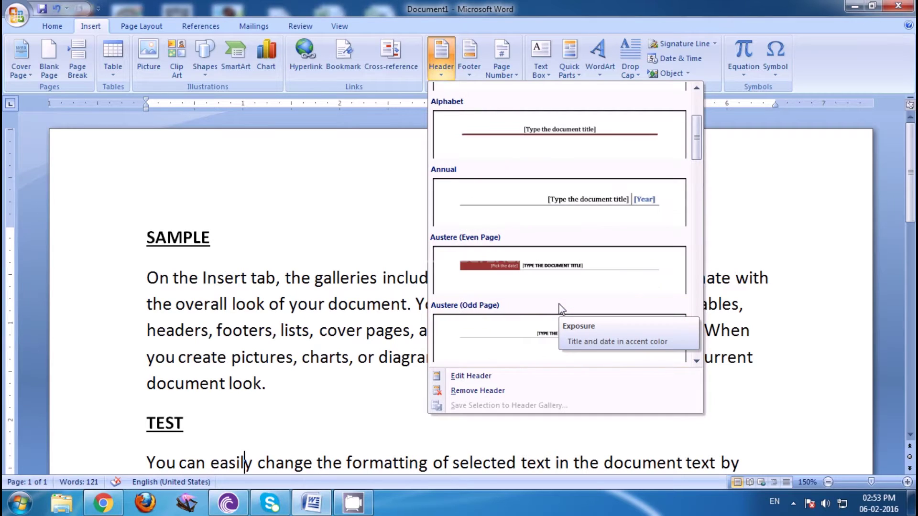
scroll(561, 309, up, 2)
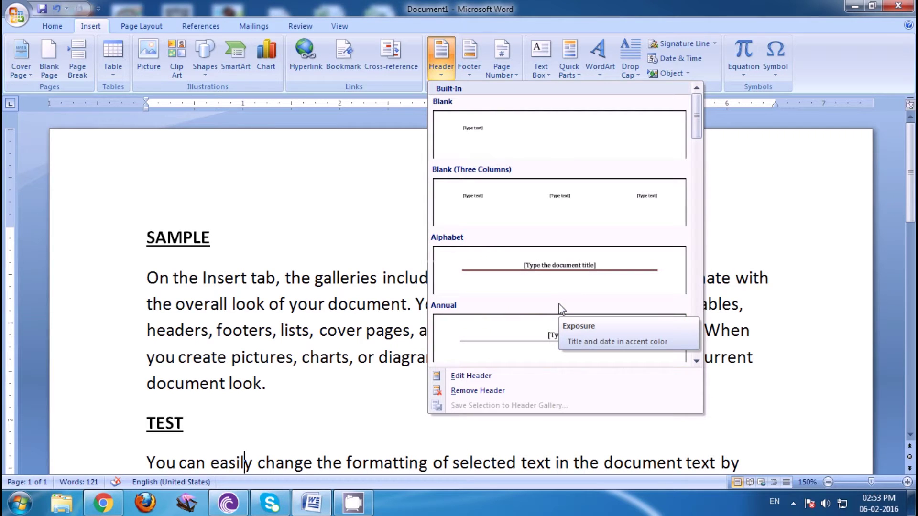
click(483, 146)
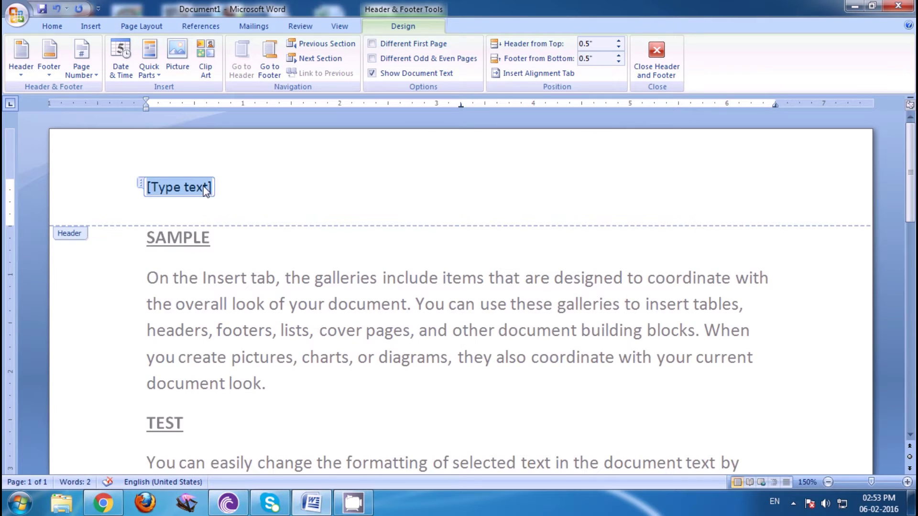
Step: Enter SAMPLE as the header text and return to the body
text(S)
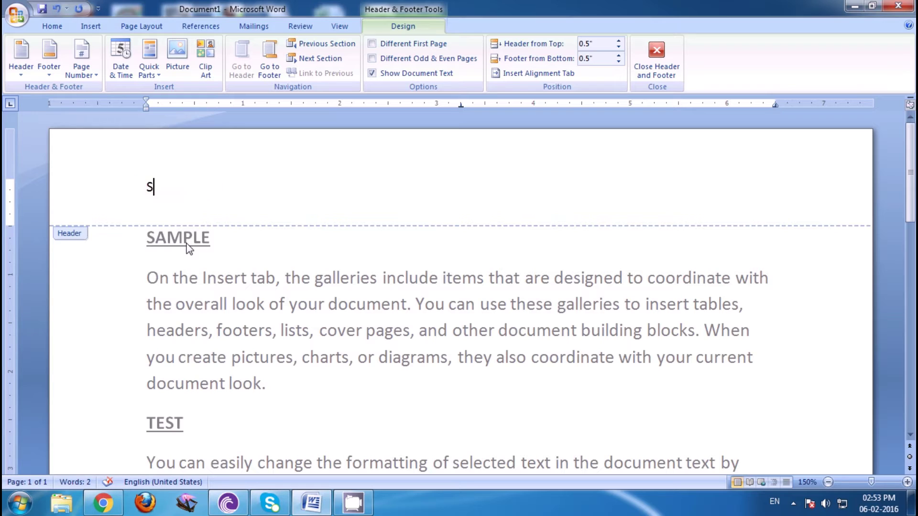
text(AMPLE)
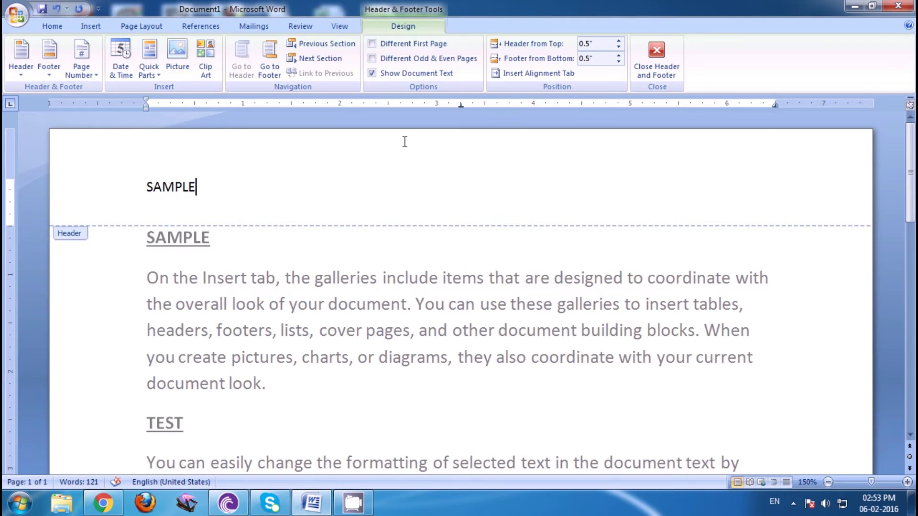
click(638, 57)
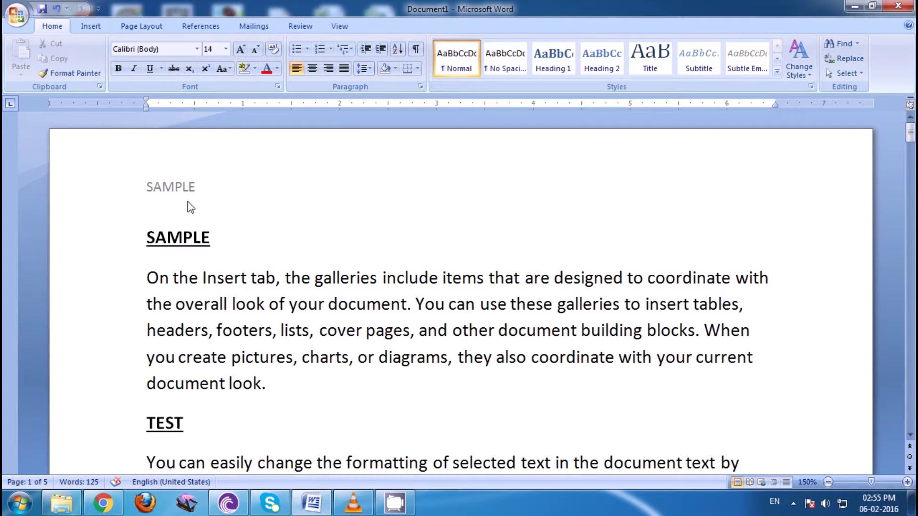
scroll(179, 273, down, 10)
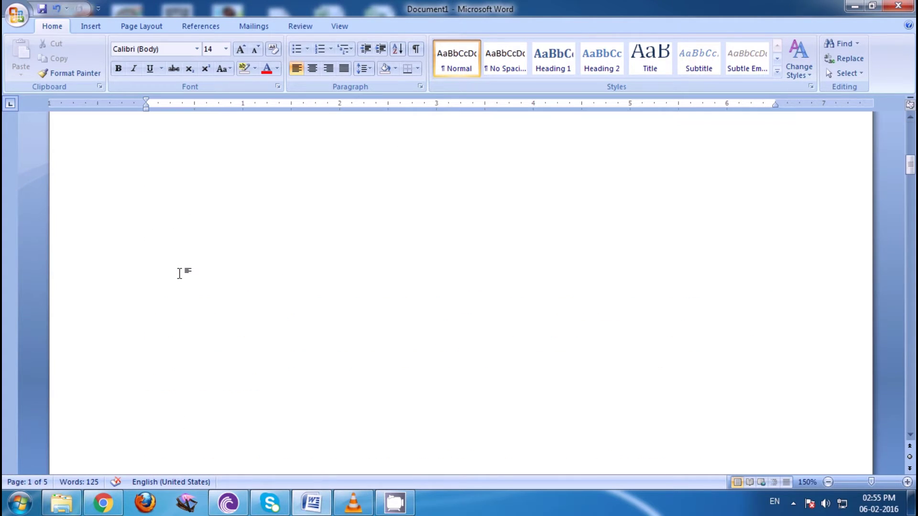
scroll(179, 273, down, 5)
scroll(181, 283, down, 1)
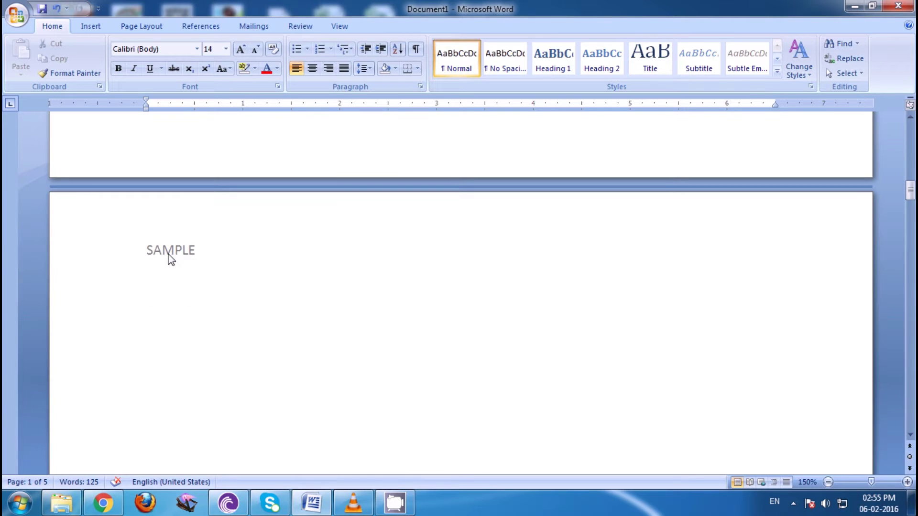
scroll(165, 258, down, 3)
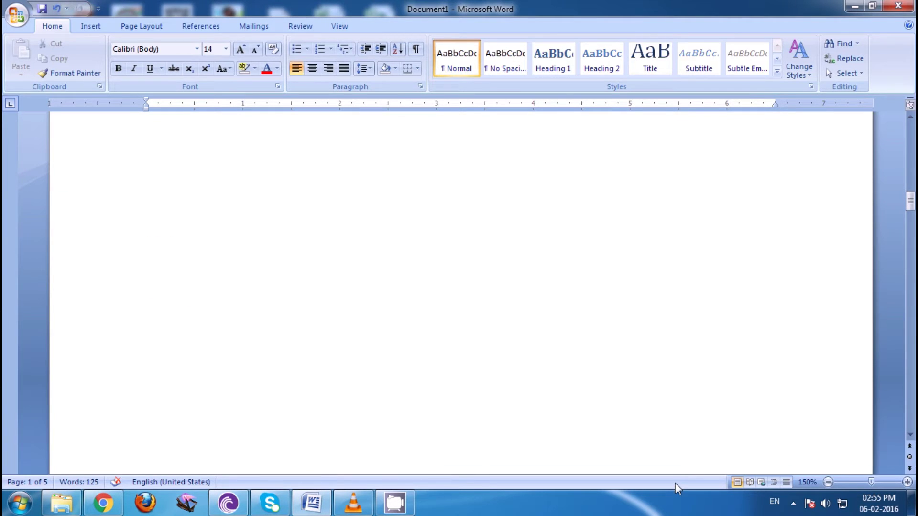
Step: Zoom out slightly and scroll through the pages to confirm the SAMPLE header repeats
click(828, 482)
click(828, 482)
scroll(376, 412, down, 2)
scroll(287, 397, down, 4)
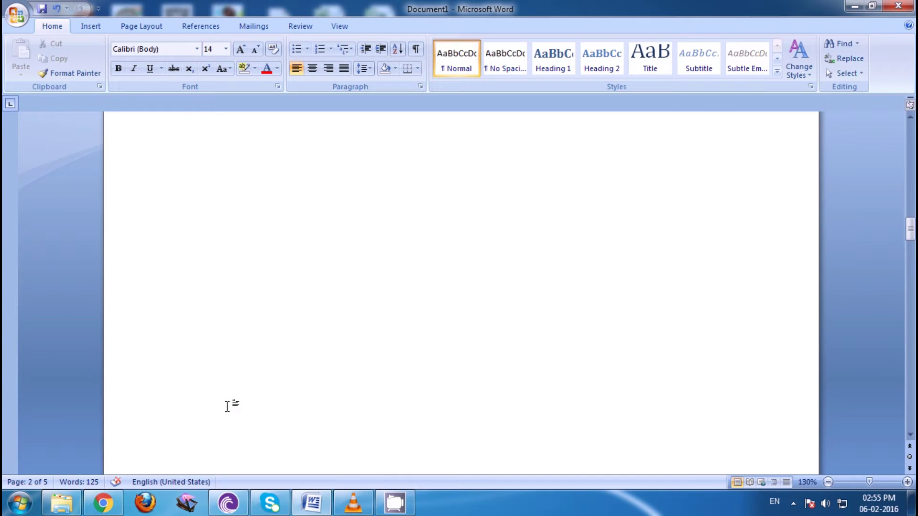
scroll(231, 404, down, 4)
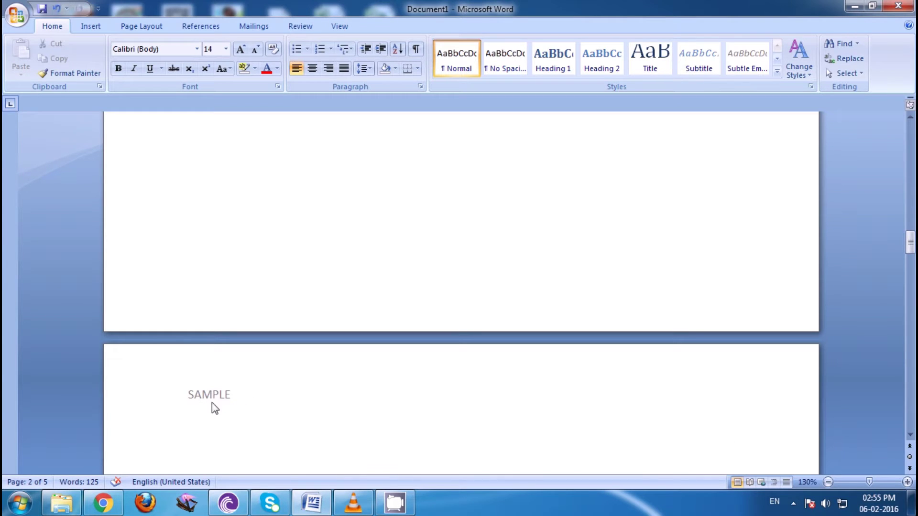
scroll(294, 404, up, 5)
scroll(301, 397, up, 3)
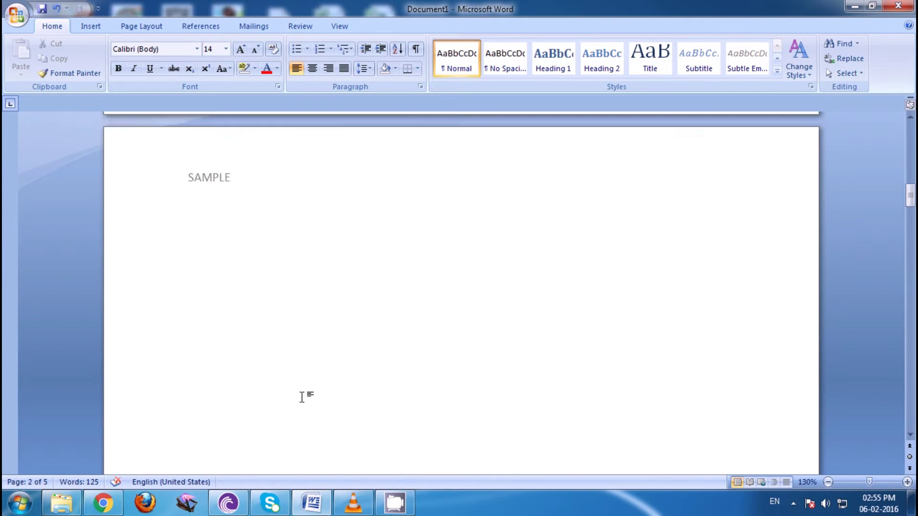
scroll(302, 396, up, 3)
scroll(267, 396, up, 3)
scroll(234, 397, up, 3)
scroll(233, 397, up, 3)
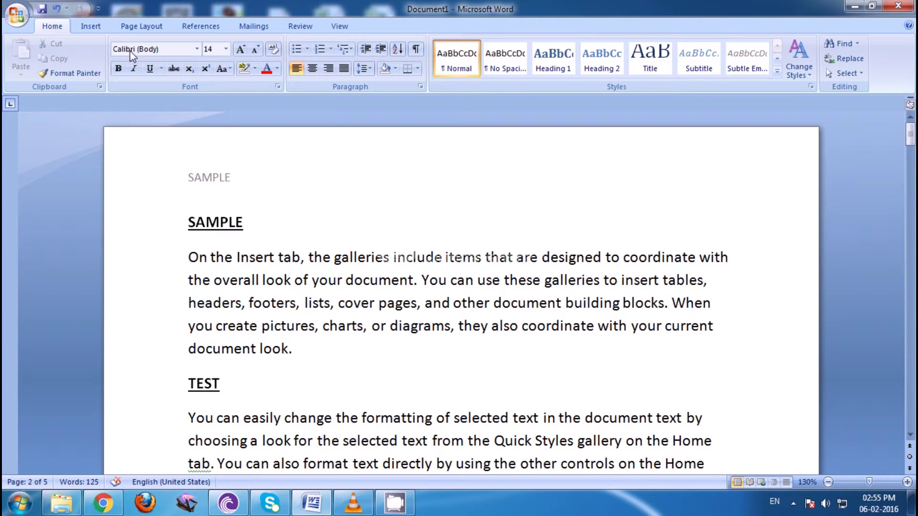
Step: Insert the Alphabet footer and type TEST into its placeholder text
click(106, 27)
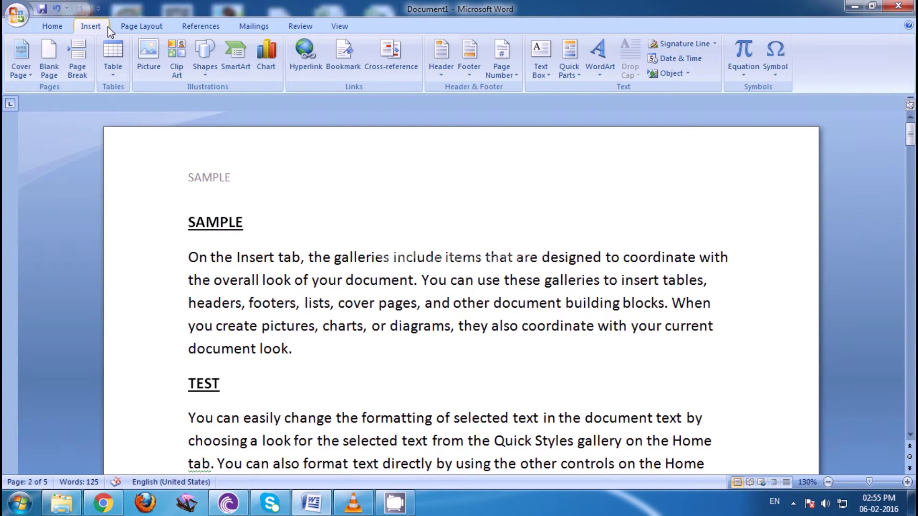
click(476, 78)
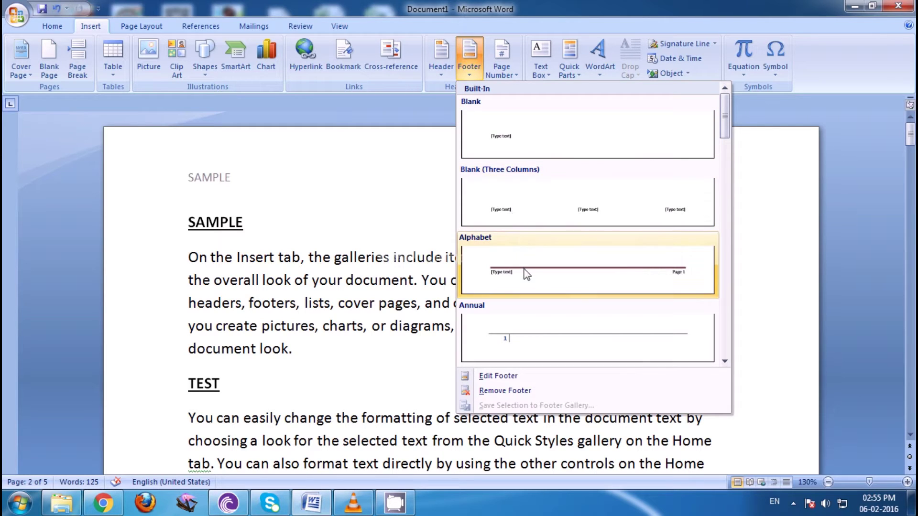
scroll(525, 276, down, 3)
scroll(523, 271, down, 3)
scroll(519, 269, up, 3)
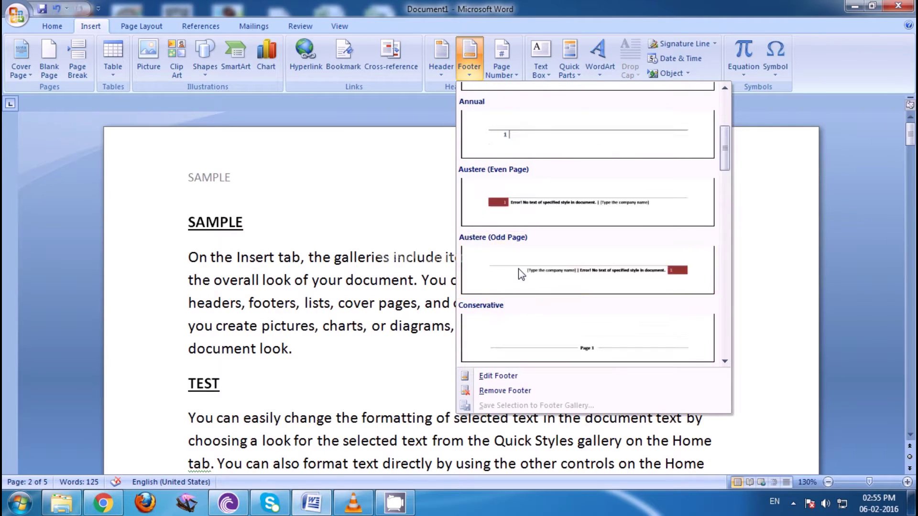
scroll(520, 269, up, 3)
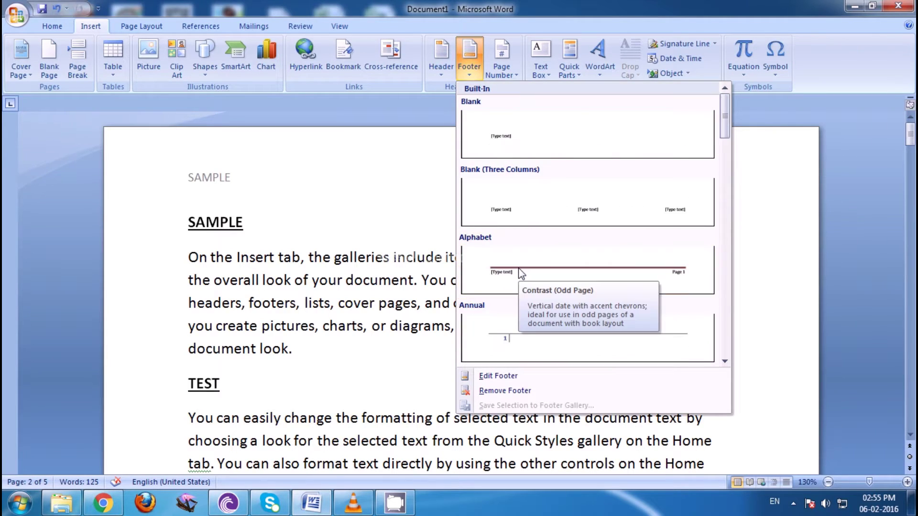
click(544, 273)
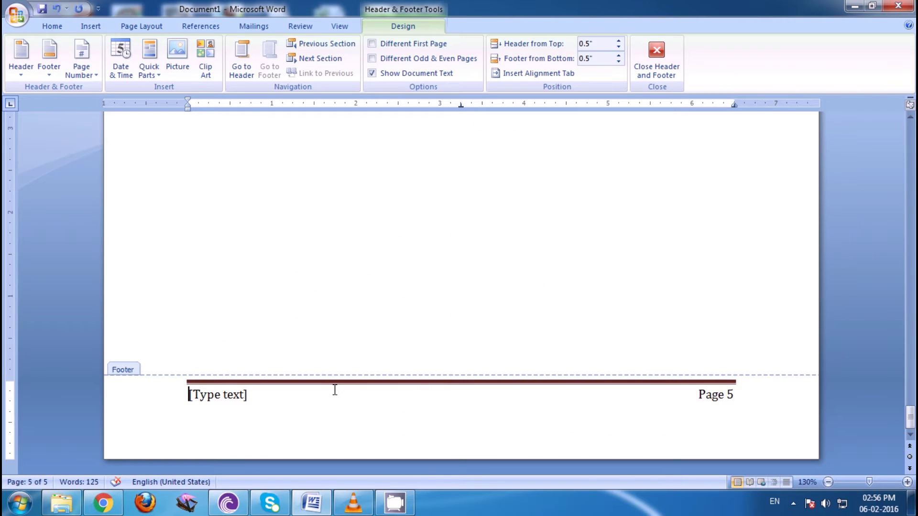
click(230, 400)
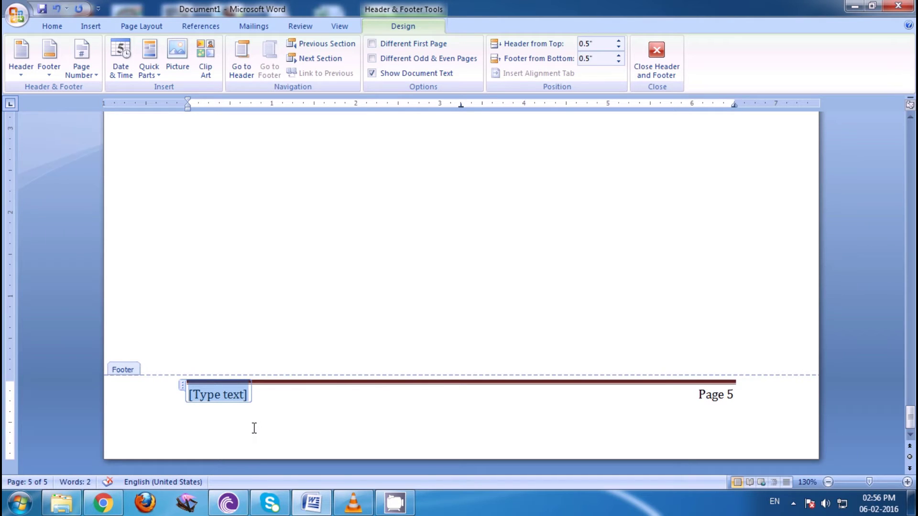
text(T)
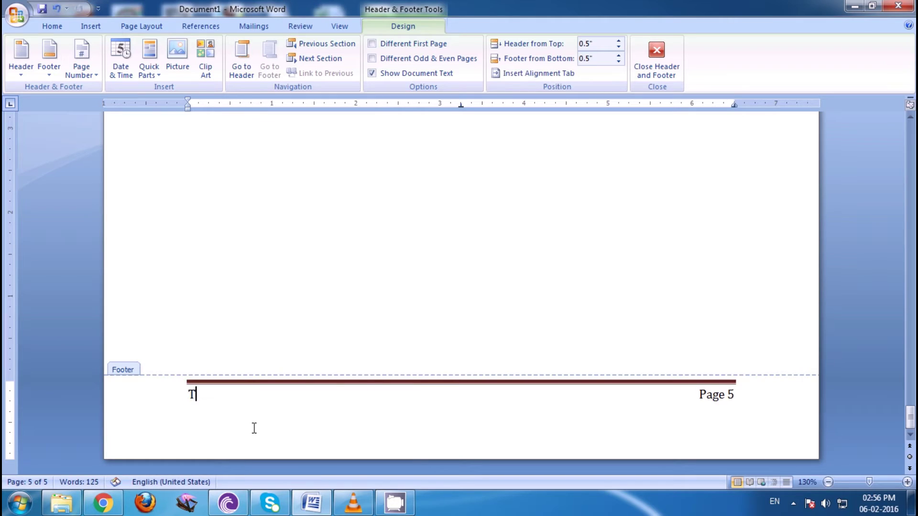
text(EST)
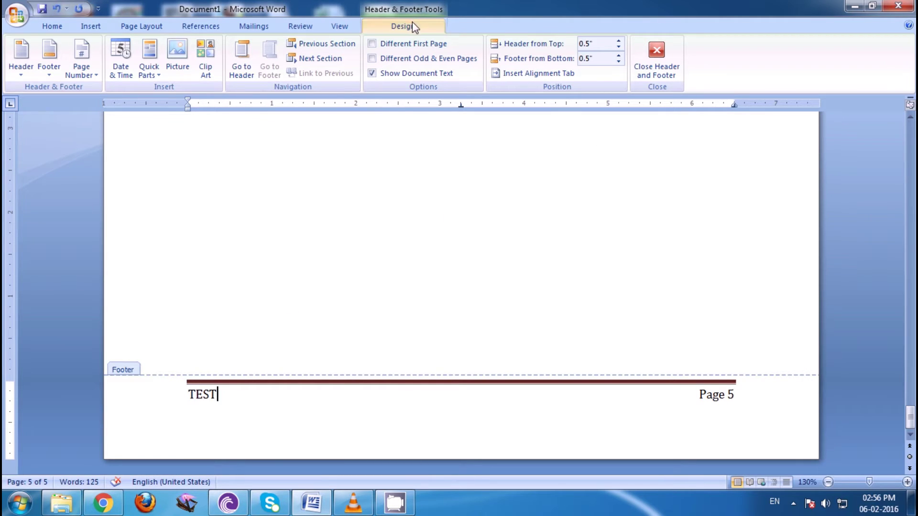
click(662, 62)
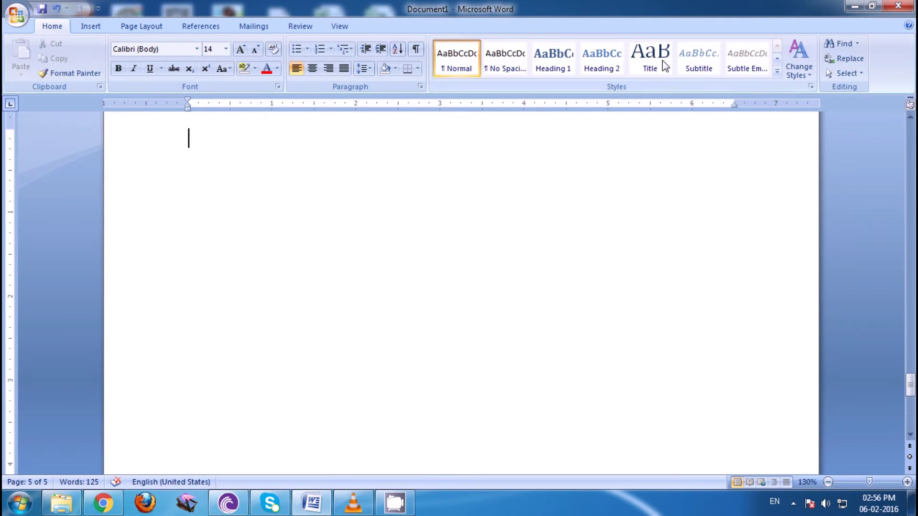
scroll(552, 231, down, 3)
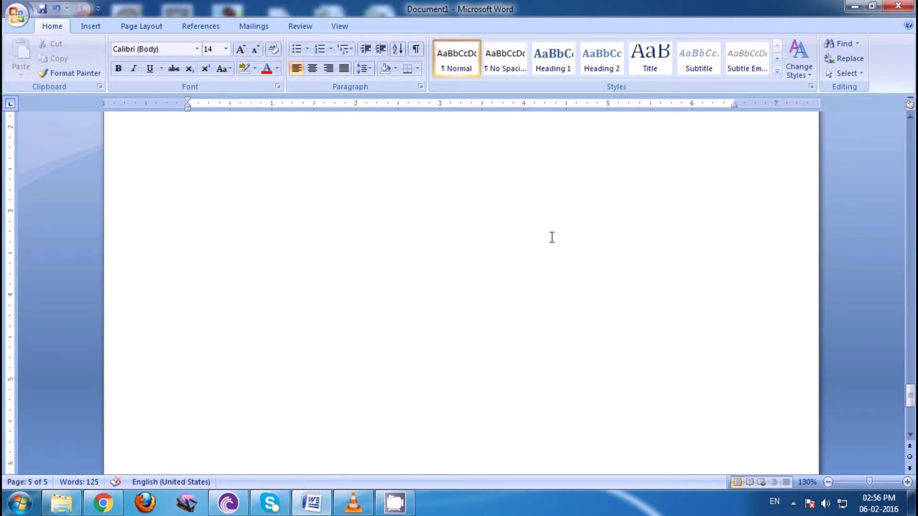
scroll(552, 231, down, 3)
scroll(552, 232, down, 4)
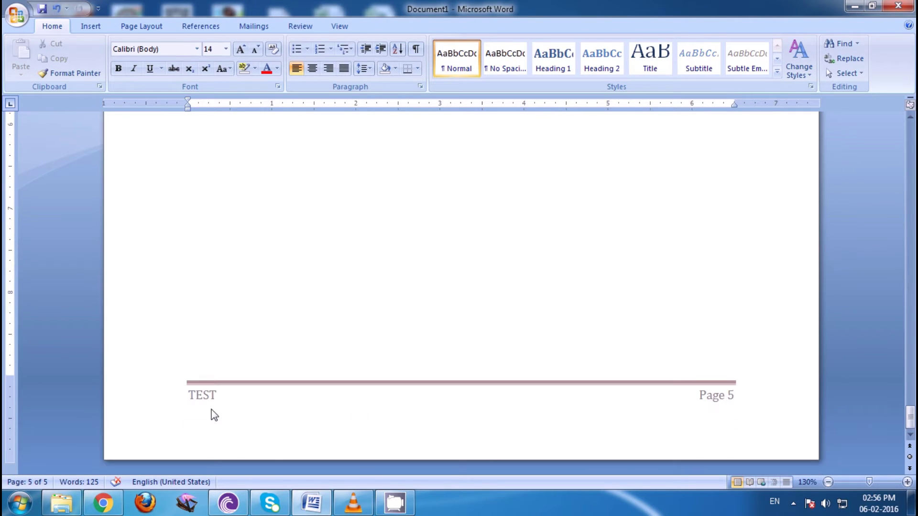
scroll(583, 333, up, 5)
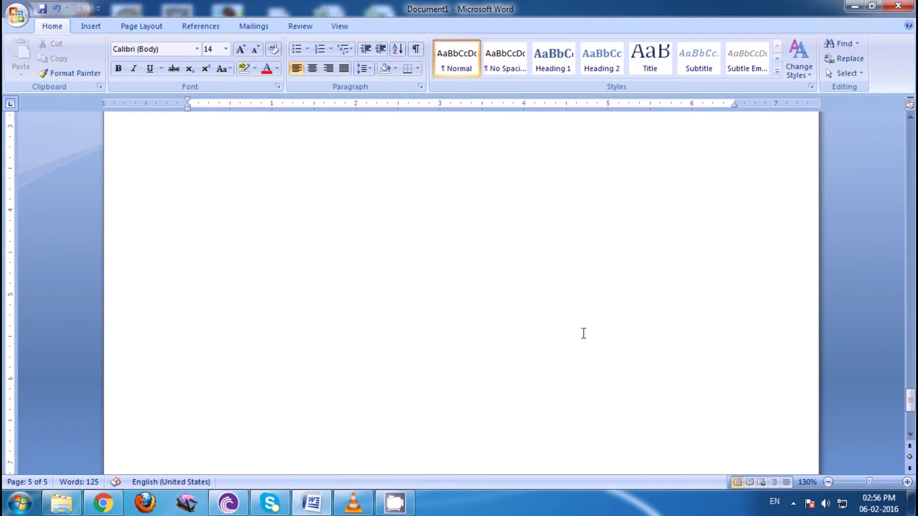
scroll(583, 334, up, 4)
scroll(580, 333, up, 5)
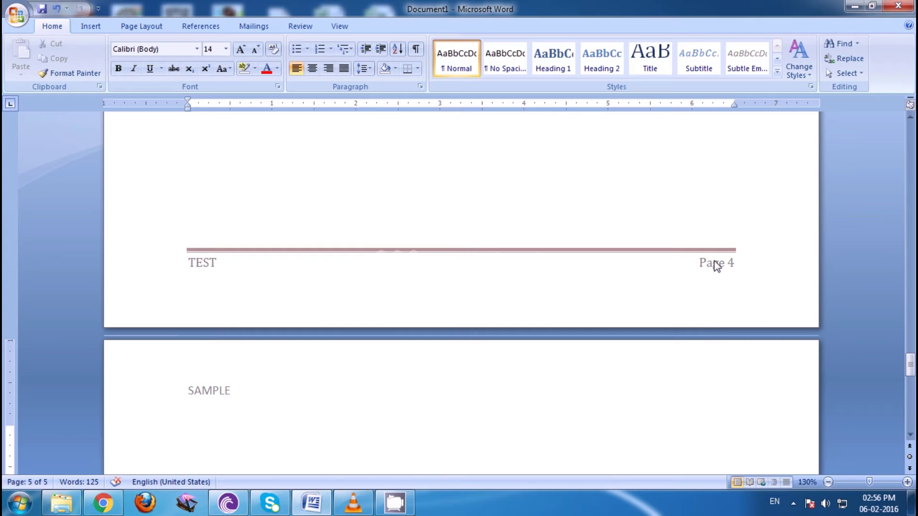
scroll(698, 277, up, 10)
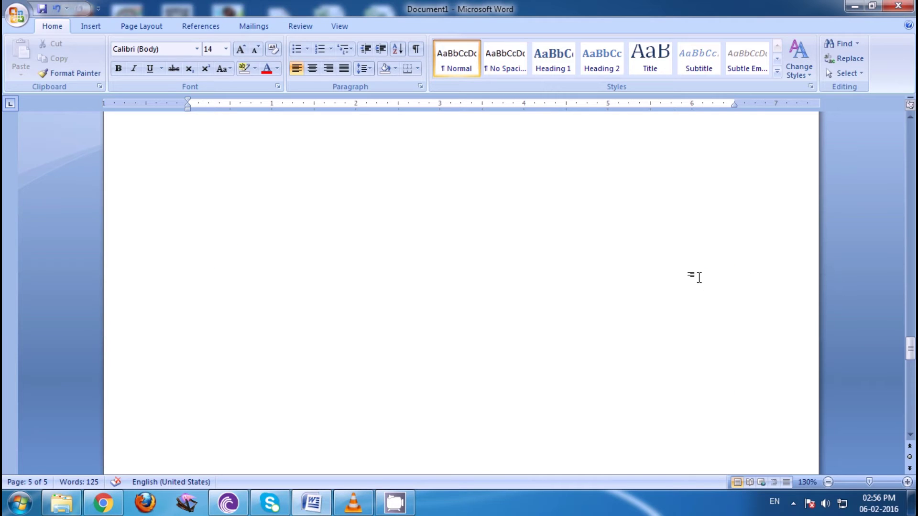
scroll(697, 278, up, 10)
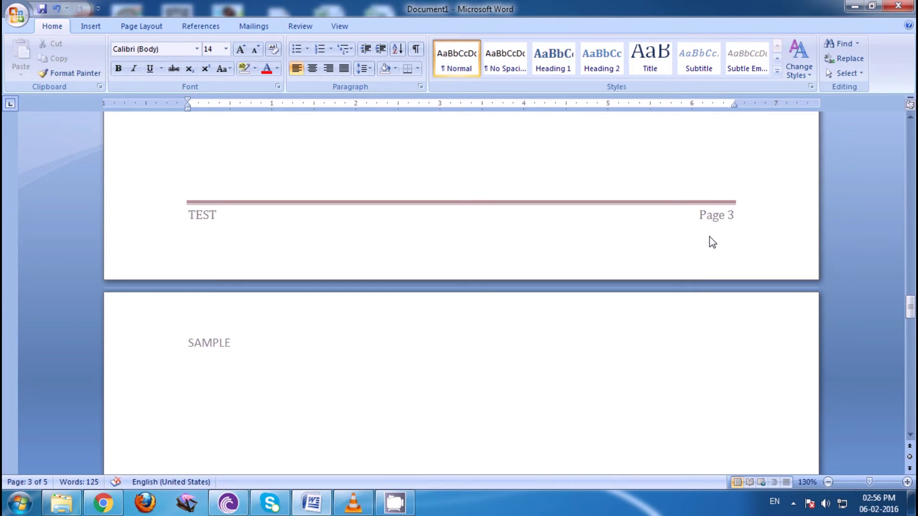
scroll(722, 237, up, 5)
scroll(722, 237, up, 4)
scroll(722, 236, up, 4)
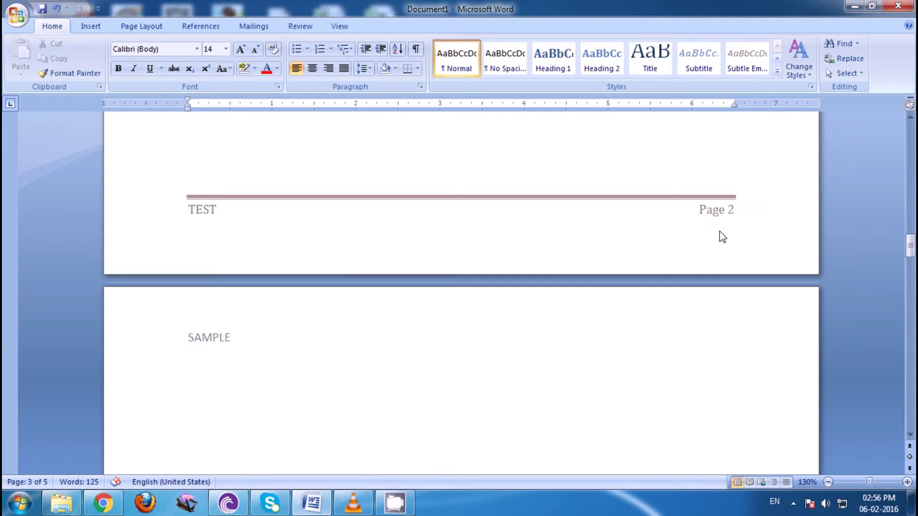
scroll(724, 232, up, 3)
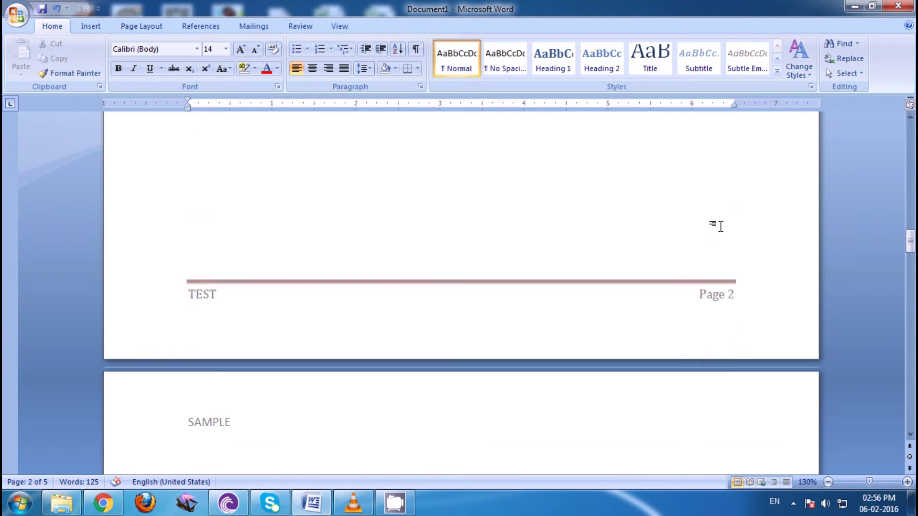
scroll(720, 231, up, 10)
scroll(715, 236, up, 8)
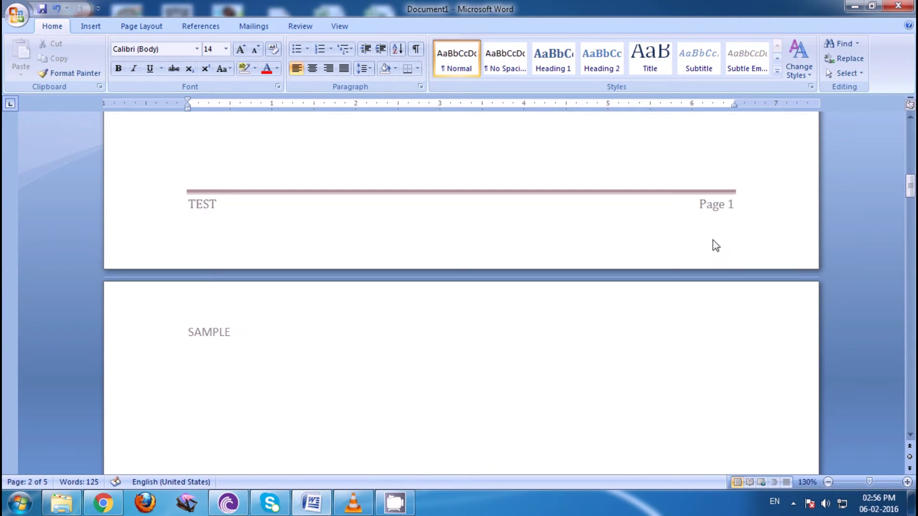
scroll(719, 225, up, 10)
scroll(717, 225, up, 4)
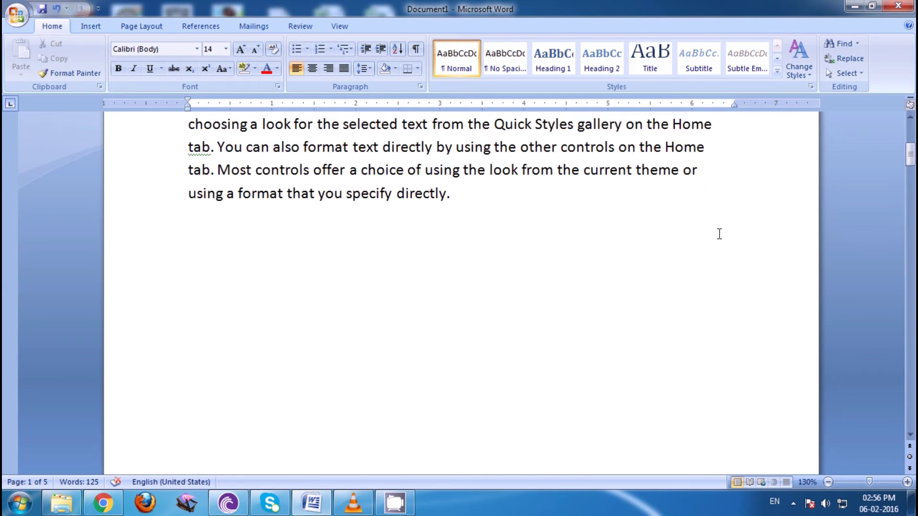
scroll(717, 227, up, 5)
scroll(718, 235, up, 1)
scroll(718, 241, up, 1)
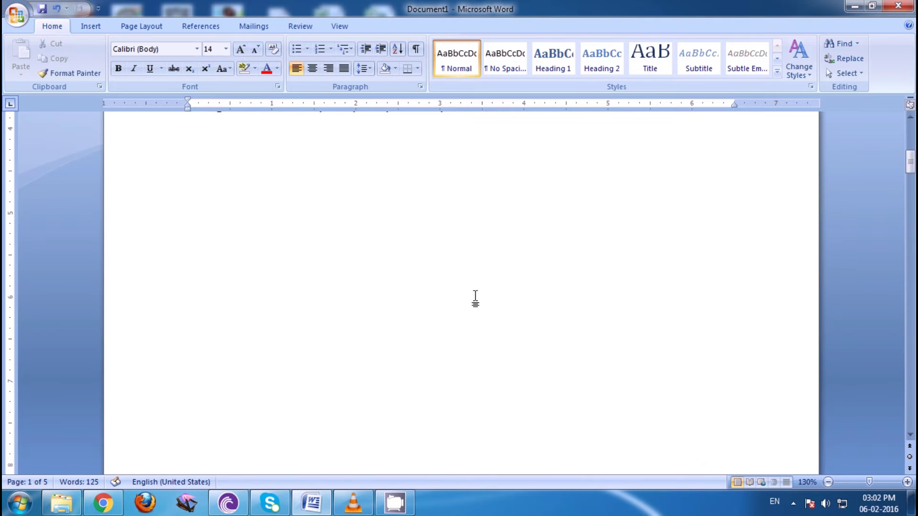
Step: Remove the SAMPLE header from every page using Remove Header
scroll(371, 287, down, 2)
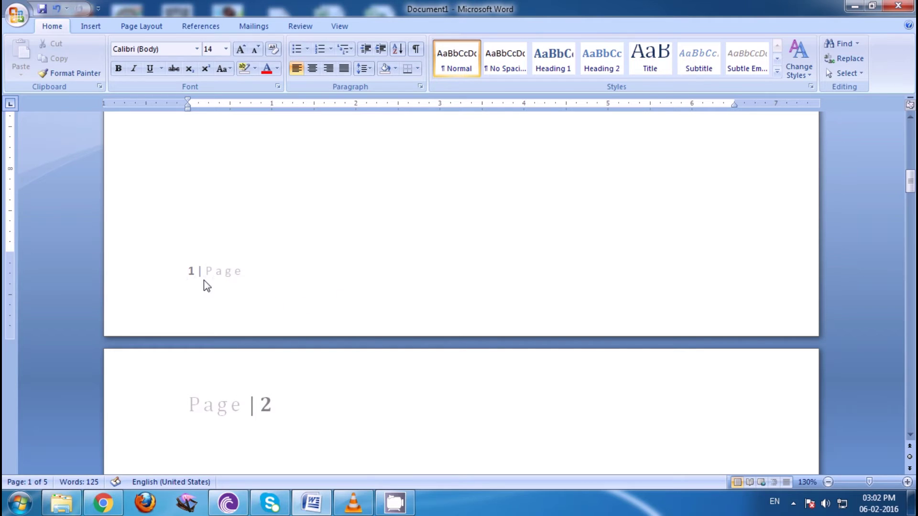
scroll(217, 277, down, 5)
scroll(215, 276, down, 5)
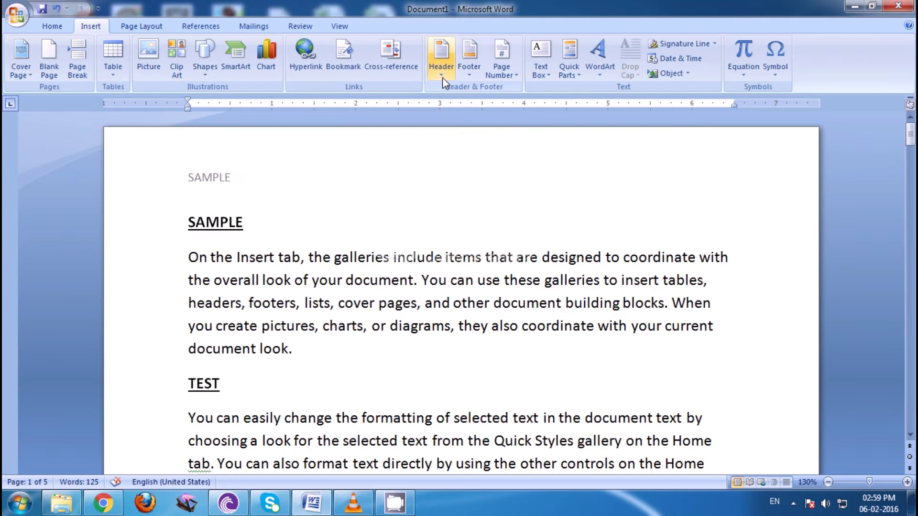
click(440, 67)
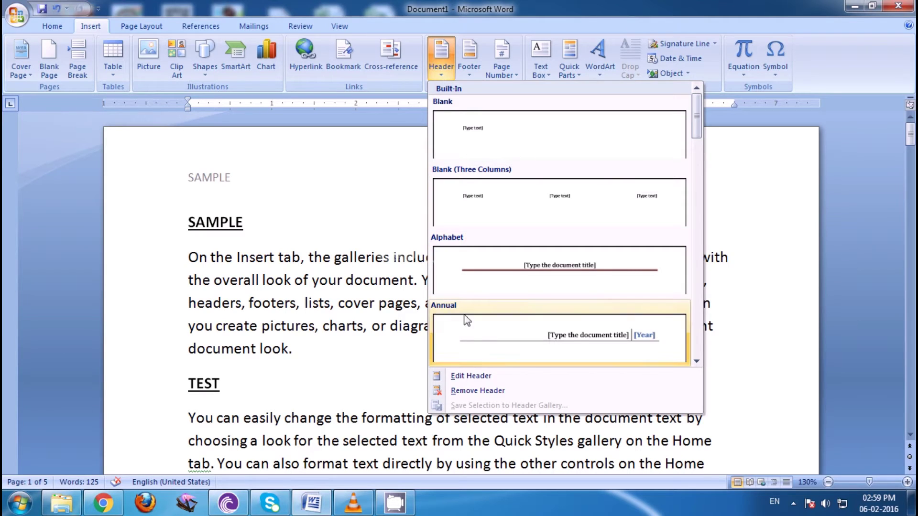
click(487, 391)
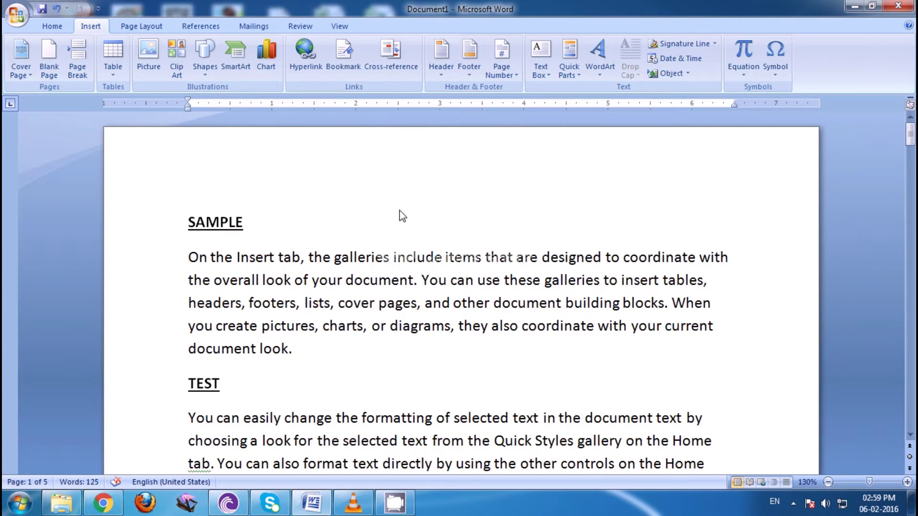
Step: Delete the TEST footer and its page number from all pages using Remove Footer
scroll(399, 215, down, 5)
scroll(308, 275, down, 5)
scroll(231, 378, down, 3)
scroll(230, 366, down, 4)
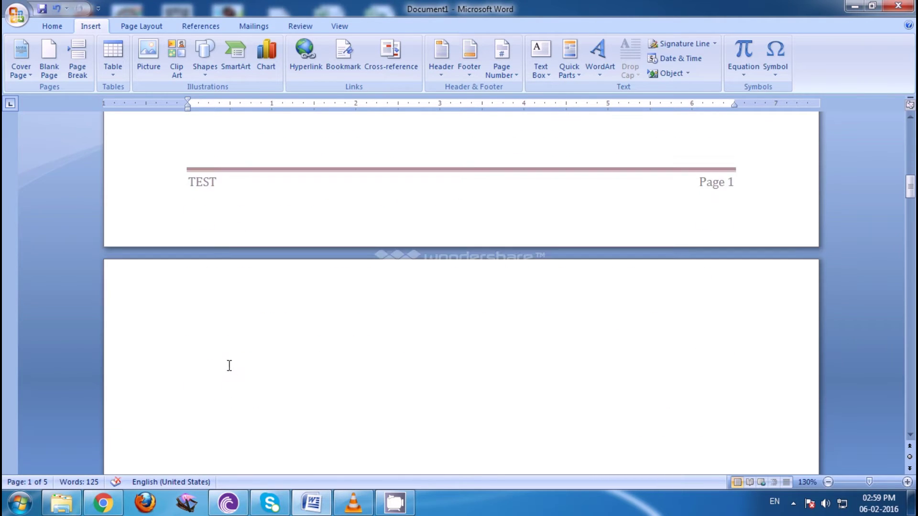
scroll(202, 305, down, 2)
scroll(203, 305, down, 3)
scroll(203, 305, down, 3)
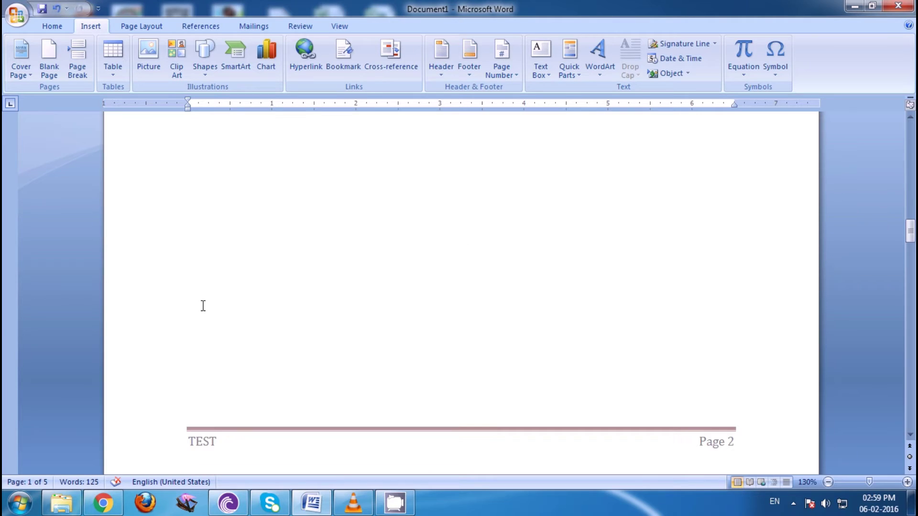
scroll(203, 335, up, 4)
scroll(208, 363, up, 3)
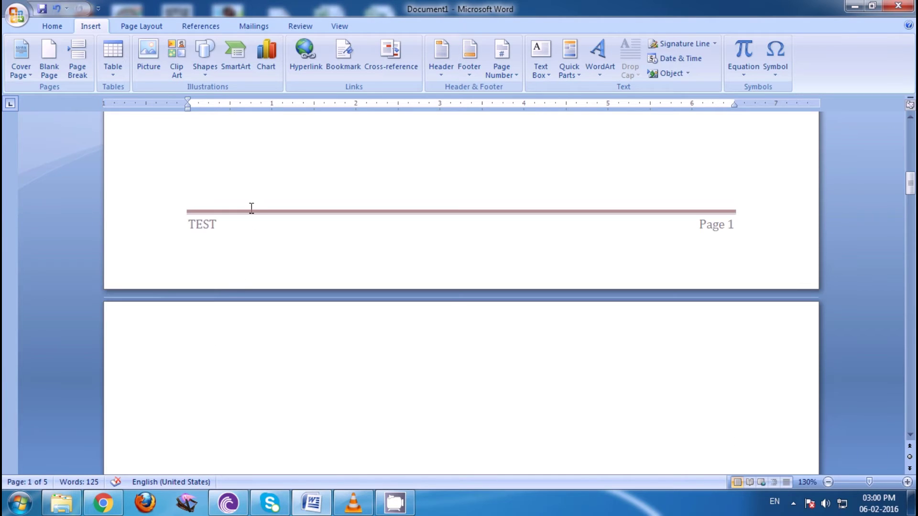
click(480, 70)
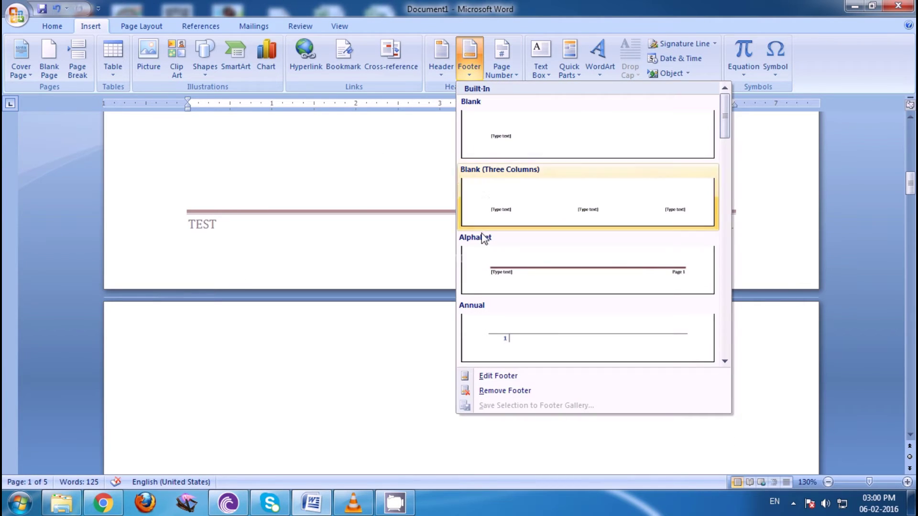
click(505, 391)
scroll(333, 246, up, 5)
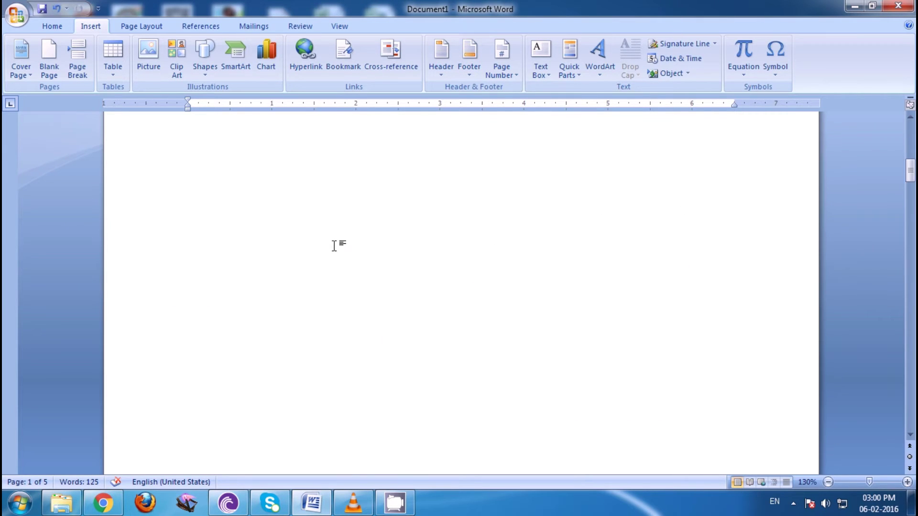
scroll(333, 246, up, 3)
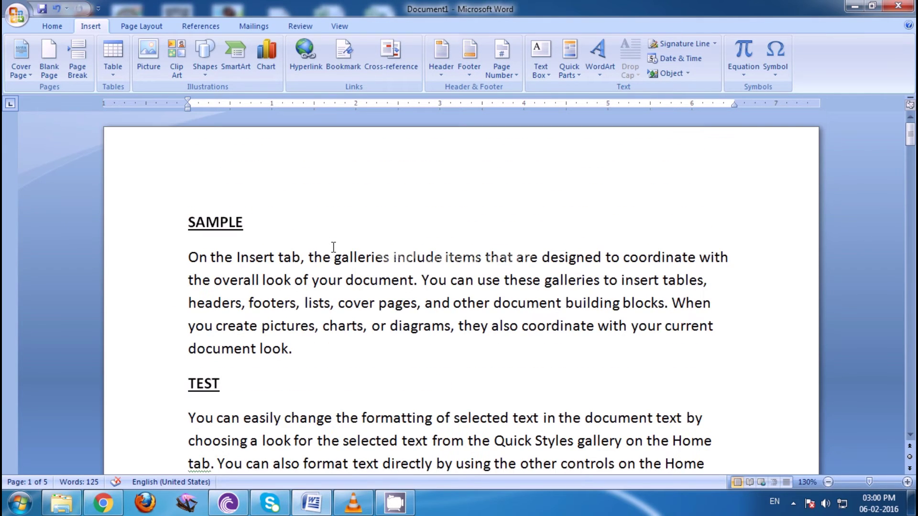
Step: Open and close the header area, then scroll back to the top of the document
double_click(236, 150)
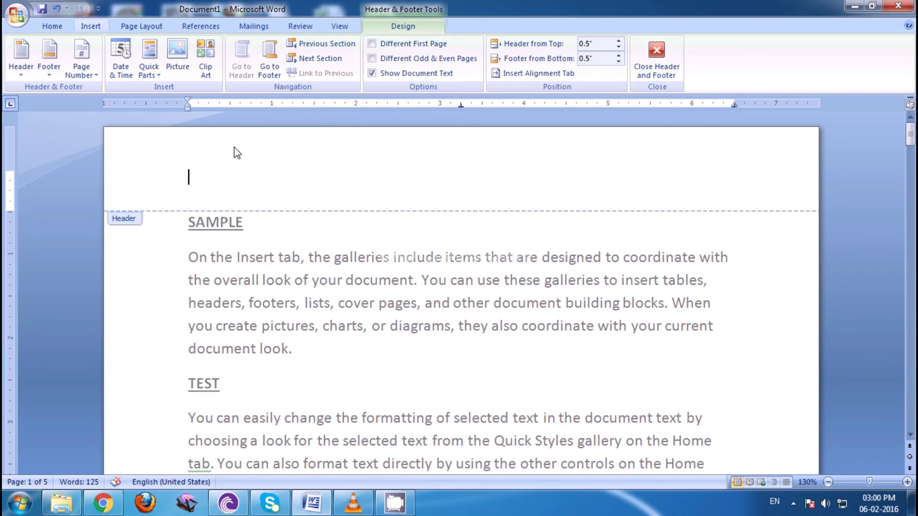
double_click(257, 293)
scroll(256, 291, up, 2)
scroll(256, 286, up, 2)
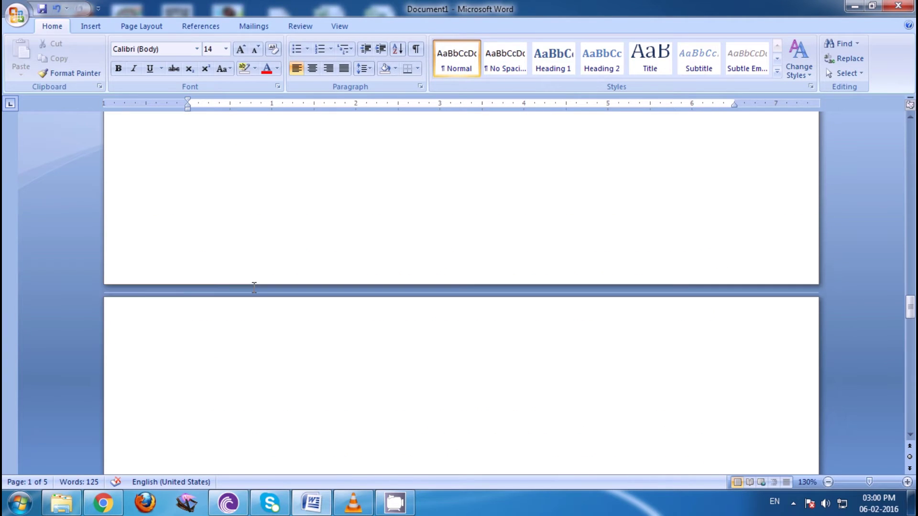
scroll(256, 286, up, 2)
scroll(256, 286, up, 2)
drag(911, 290, 909, 136)
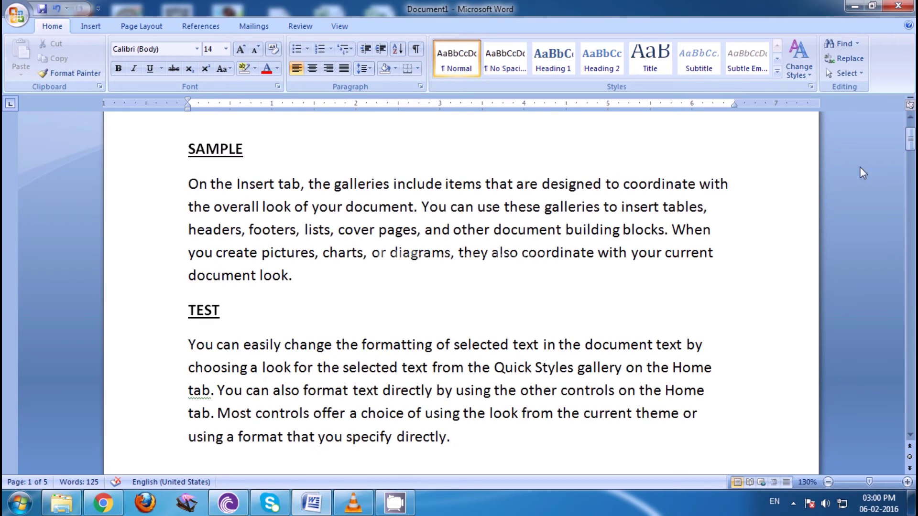
scroll(316, 172, up, 3)
Step: Reopen the page header, jump to the footer and back, and show the Page Number options
double_click(310, 164)
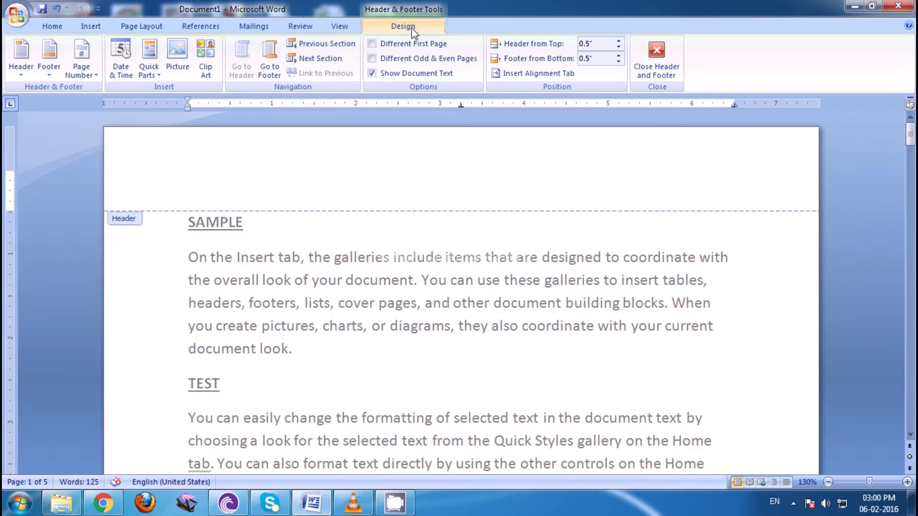
click(276, 71)
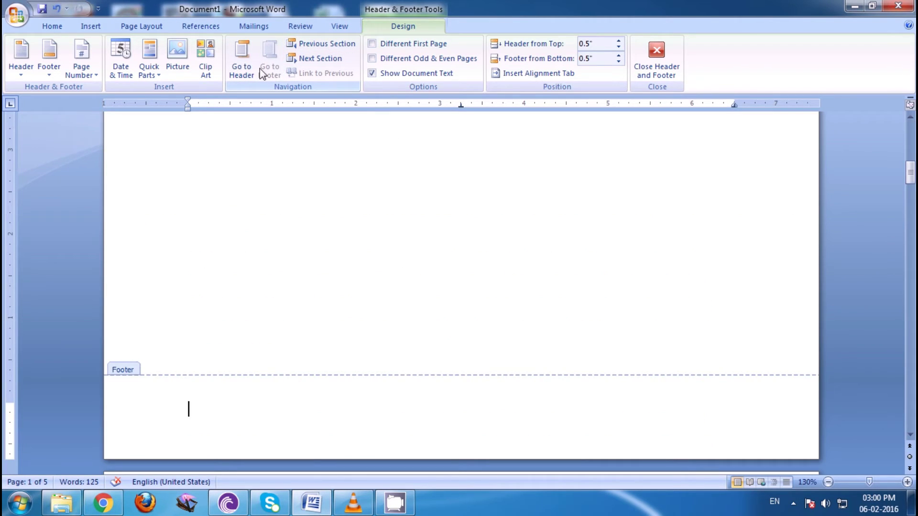
click(245, 67)
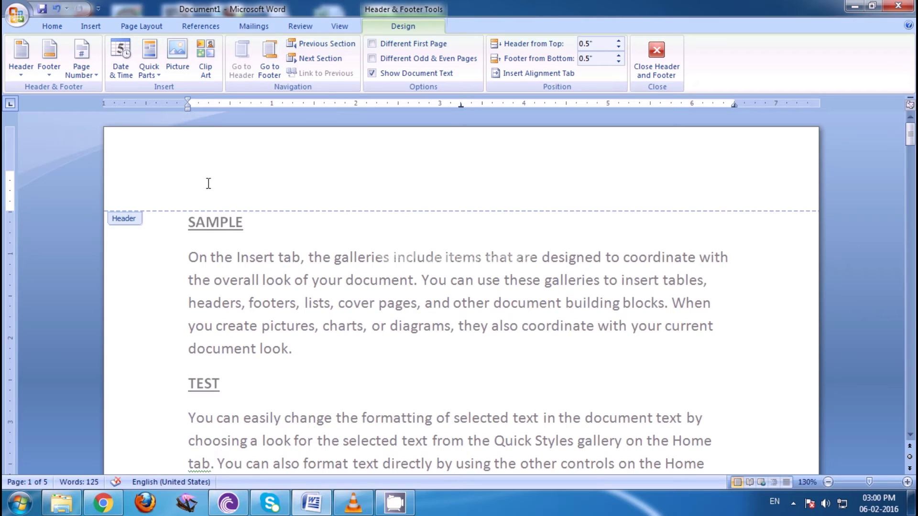
click(95, 77)
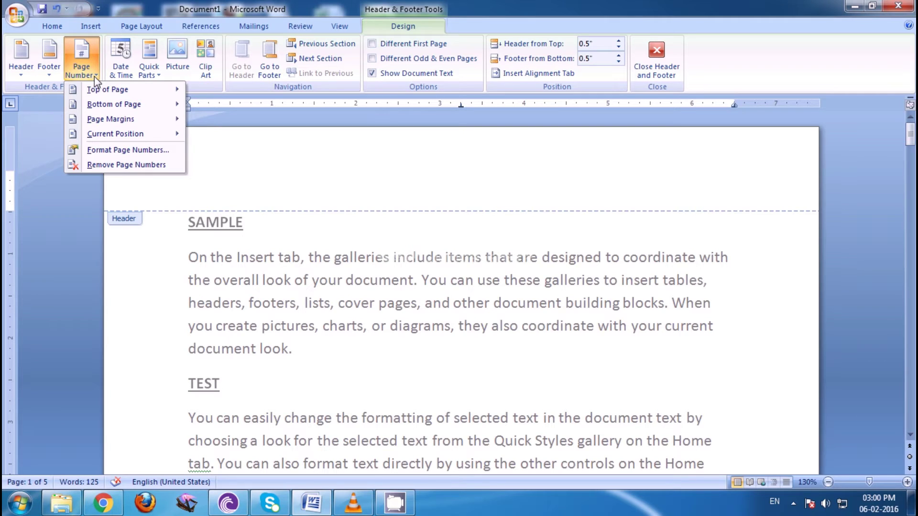
mouse_move(116, 134)
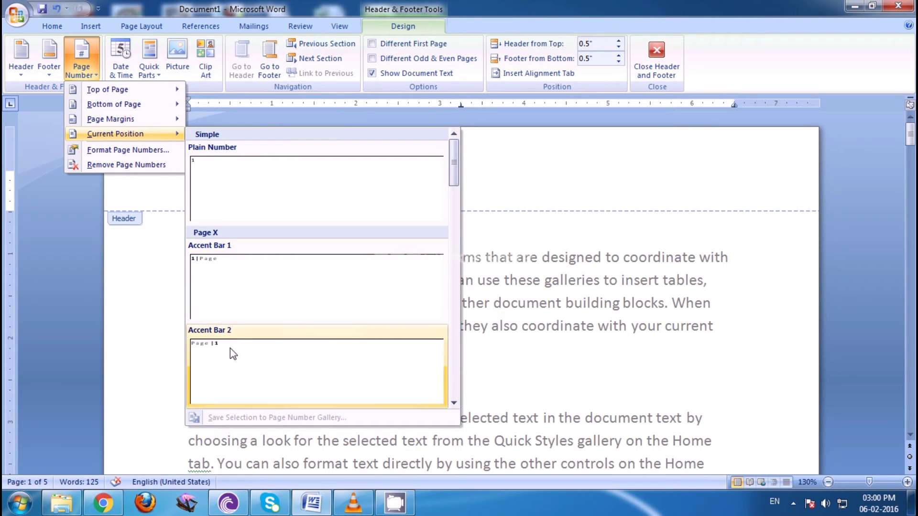
Step: Insert a Large 1 plain page number at the current header position and select it
scroll(234, 358, down, 3)
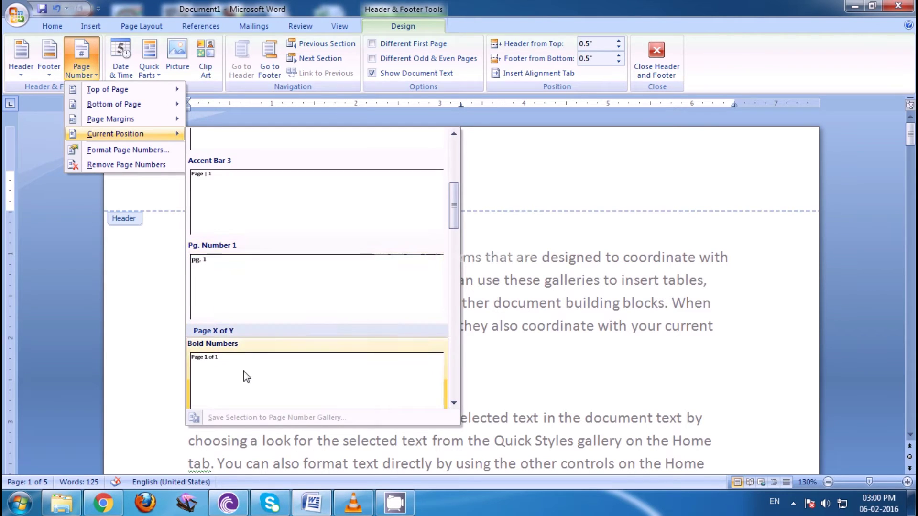
scroll(243, 371, down, 3)
scroll(243, 366, down, 3)
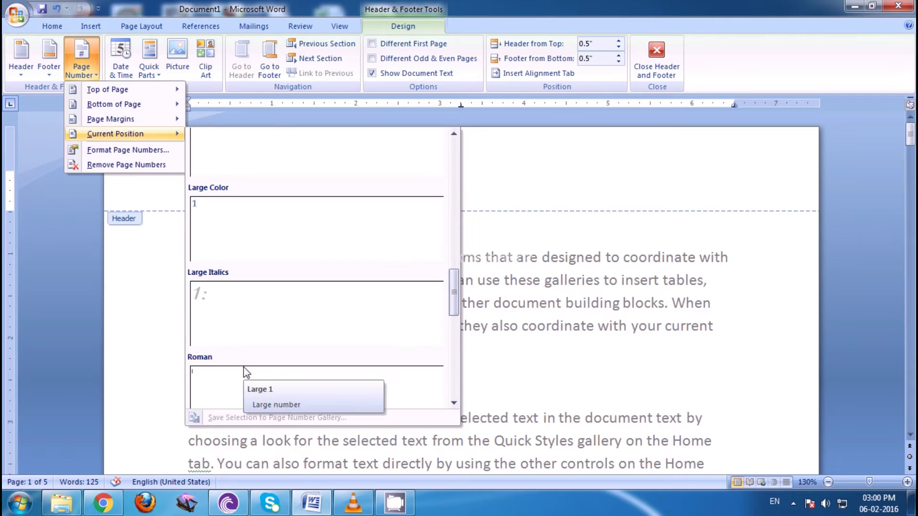
scroll(243, 366, down, 3)
scroll(239, 359, down, 3)
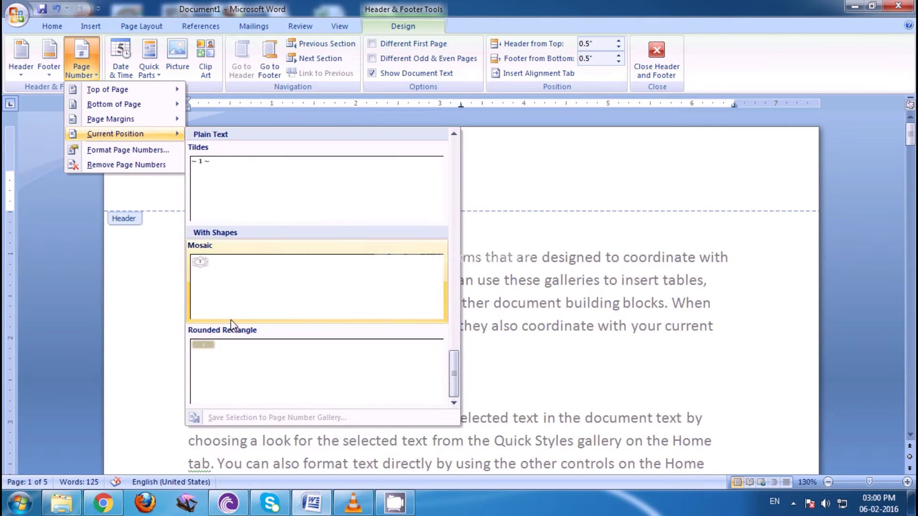
scroll(232, 330, up, 6)
scroll(232, 326, up, 3)
scroll(230, 334, down, 3)
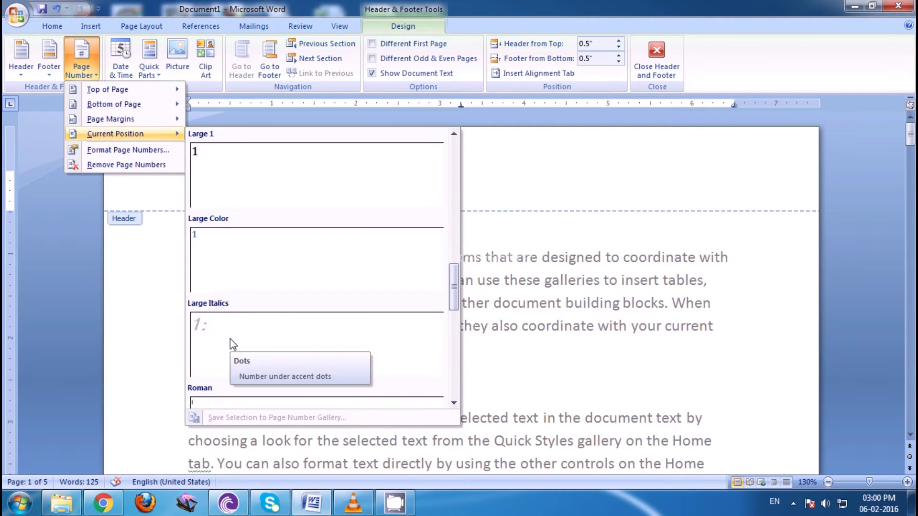
click(212, 171)
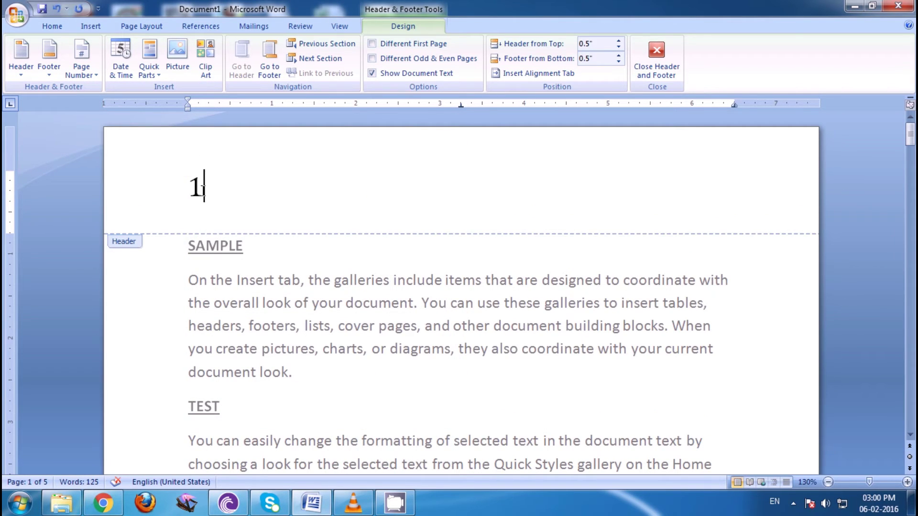
click(182, 184)
Step: Replace the header number with the Accent Bar 2 'Page | 1' style and close the header
click(84, 71)
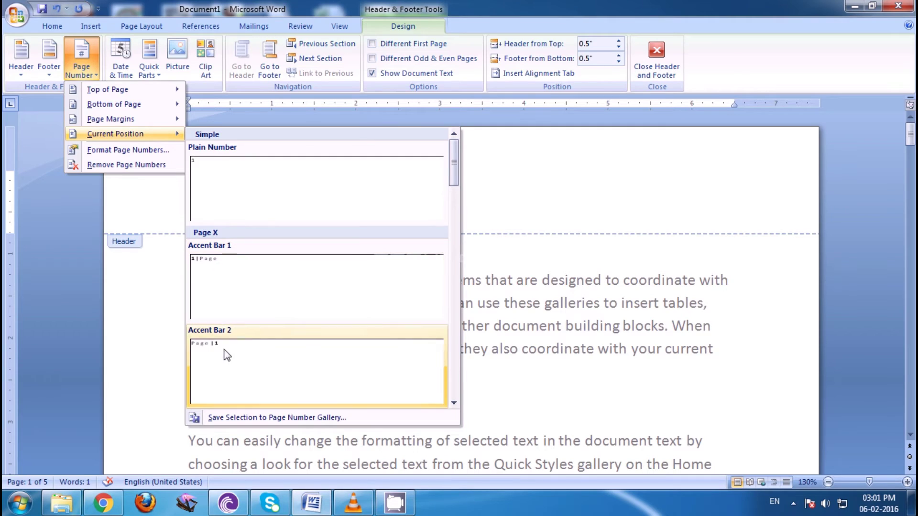
click(210, 346)
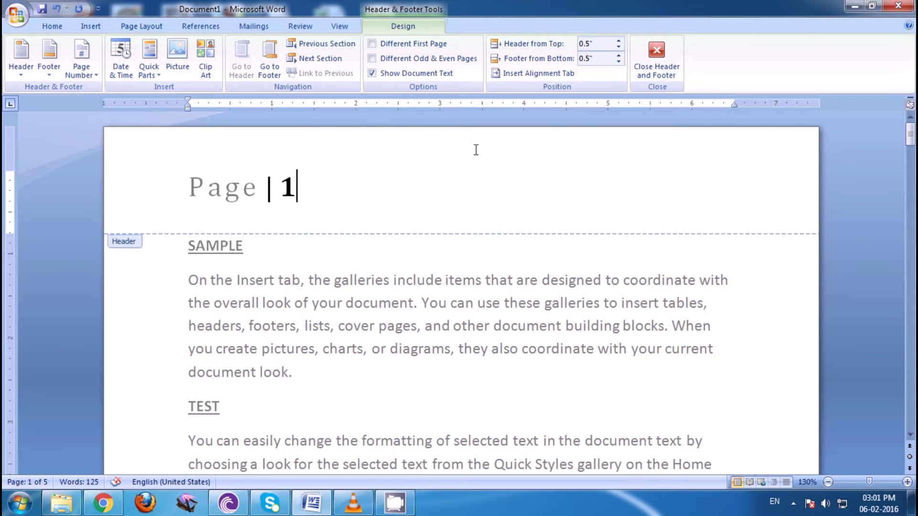
click(658, 67)
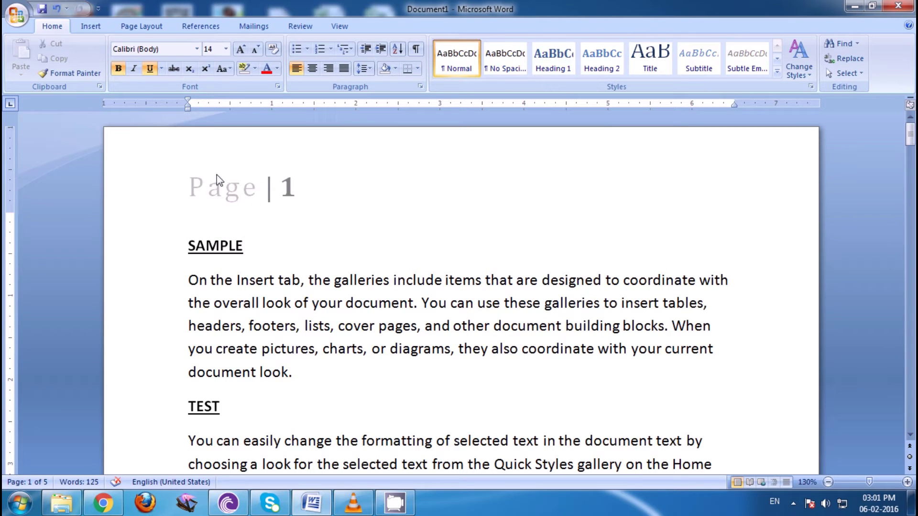
Step: Scroll down to page 5 and open its header for editing
scroll(290, 279, down, 2)
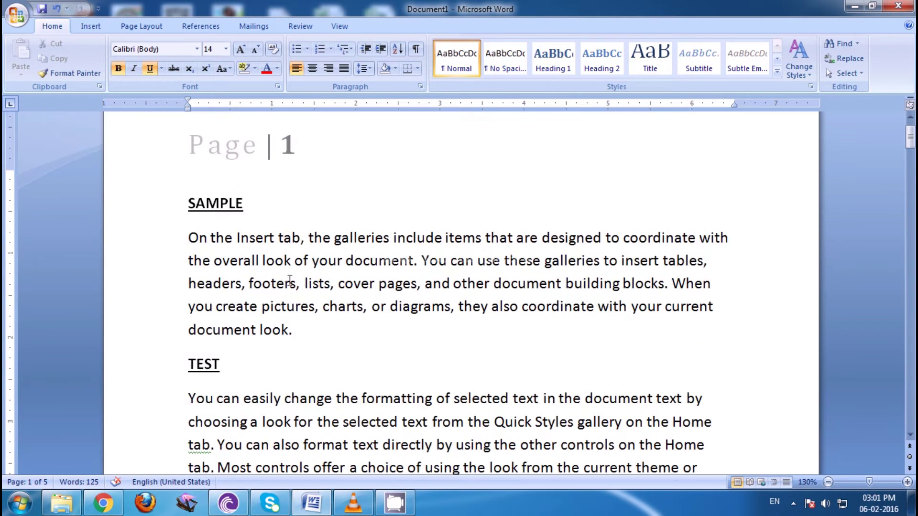
scroll(290, 279, down, 1)
scroll(289, 279, down, 2)
scroll(288, 280, down, 1)
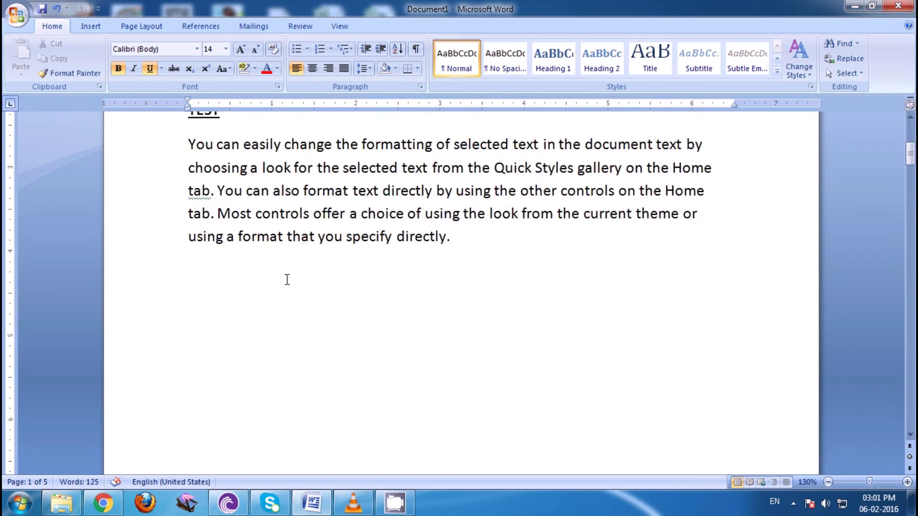
scroll(287, 280, down, 2)
scroll(287, 280, down, 2)
scroll(287, 270, down, 3)
scroll(284, 270, down, 2)
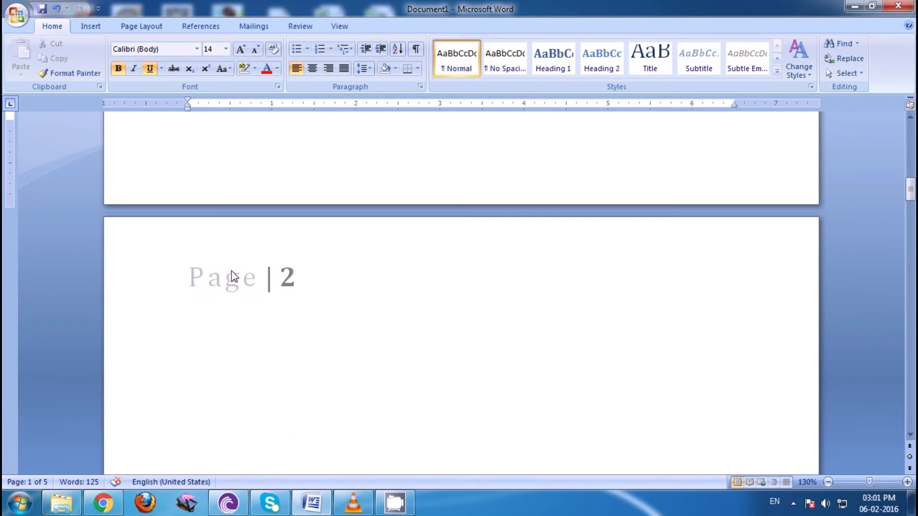
scroll(262, 280, down, 3)
scroll(260, 272, down, 3)
scroll(260, 274, down, 3)
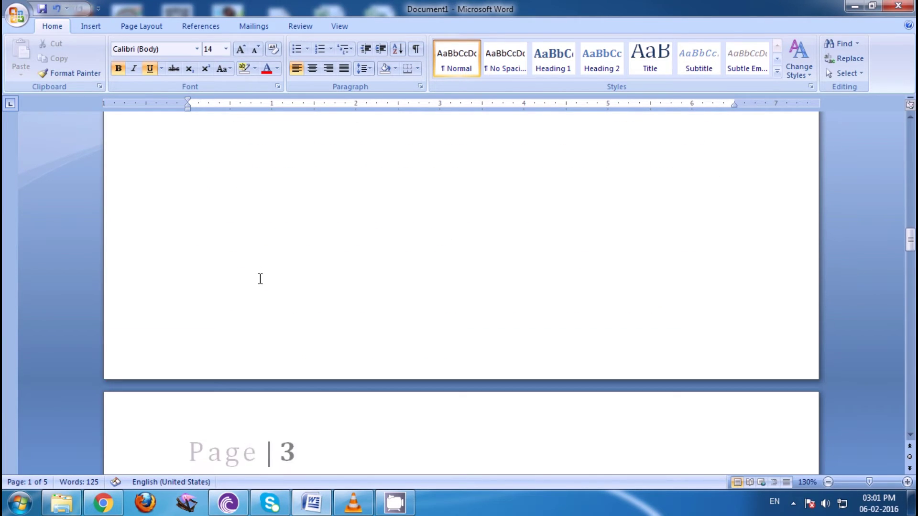
scroll(258, 277, down, 3)
scroll(268, 288, down, 3)
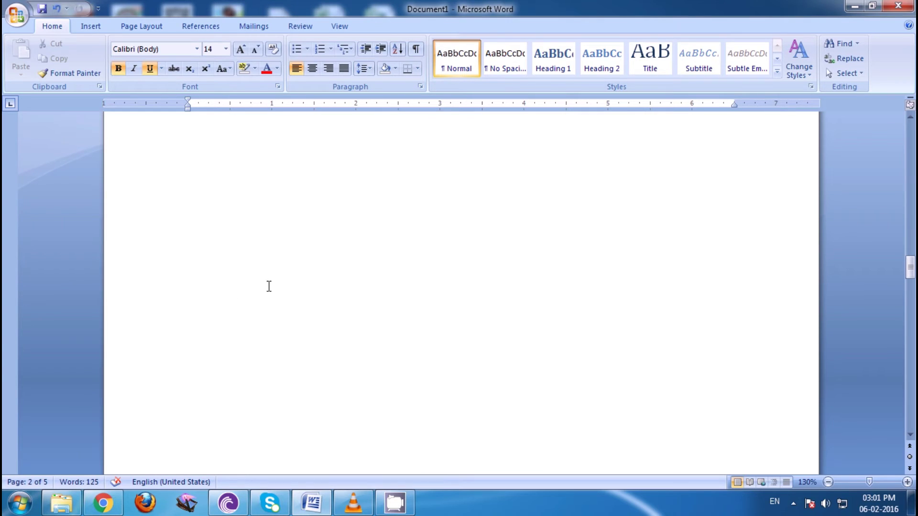
scroll(267, 287, down, 2)
scroll(254, 270, down, 5)
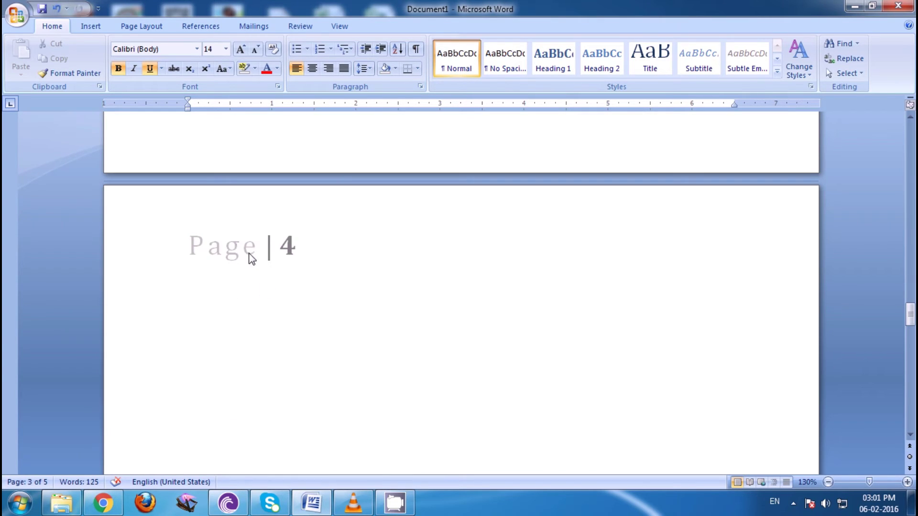
scroll(251, 259, down, 1)
scroll(255, 256, down, 4)
scroll(253, 255, down, 4)
scroll(252, 258, down, 4)
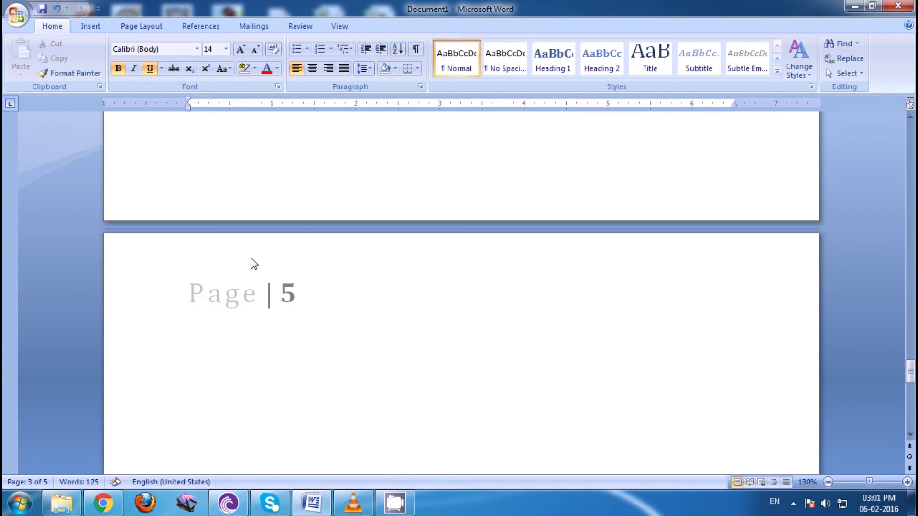
scroll(251, 263, down, 1)
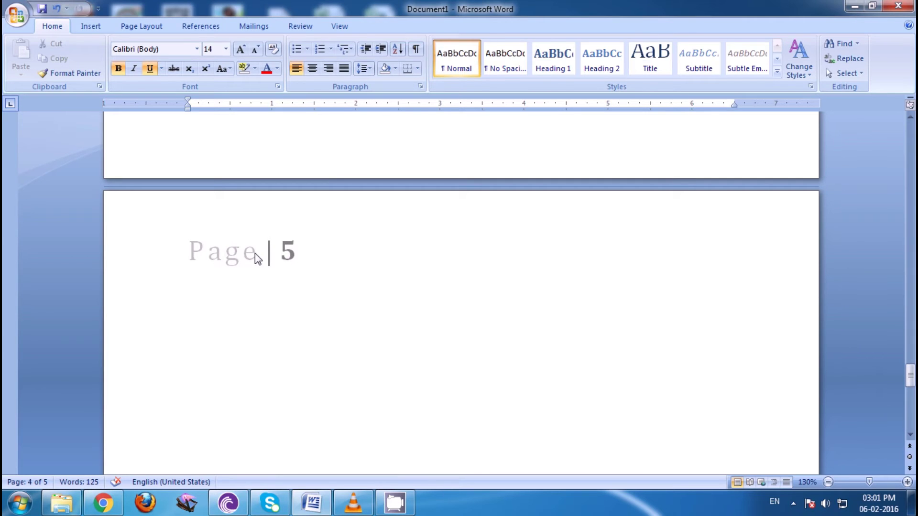
double_click(255, 253)
Step: Shrink all header text three steps from 20 to 18 pt and close header editing
key(ctrl+a)
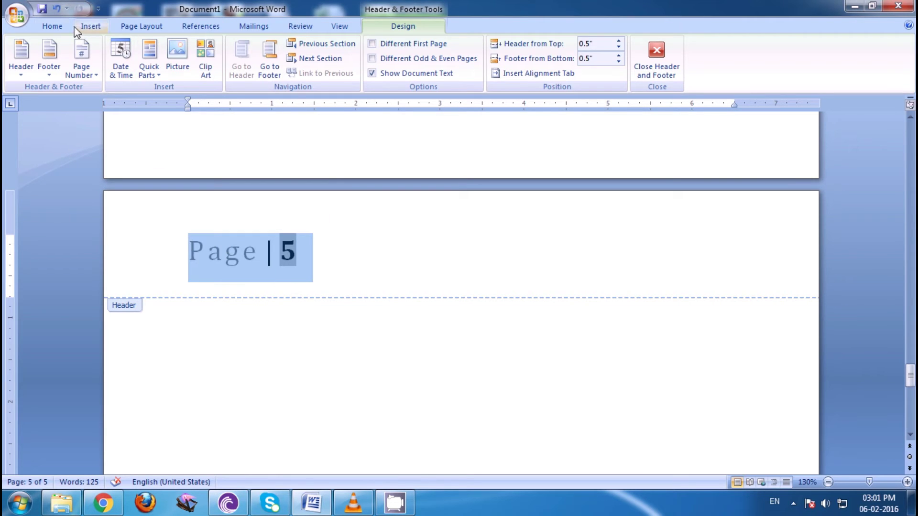
click(67, 26)
click(261, 53)
click(260, 53)
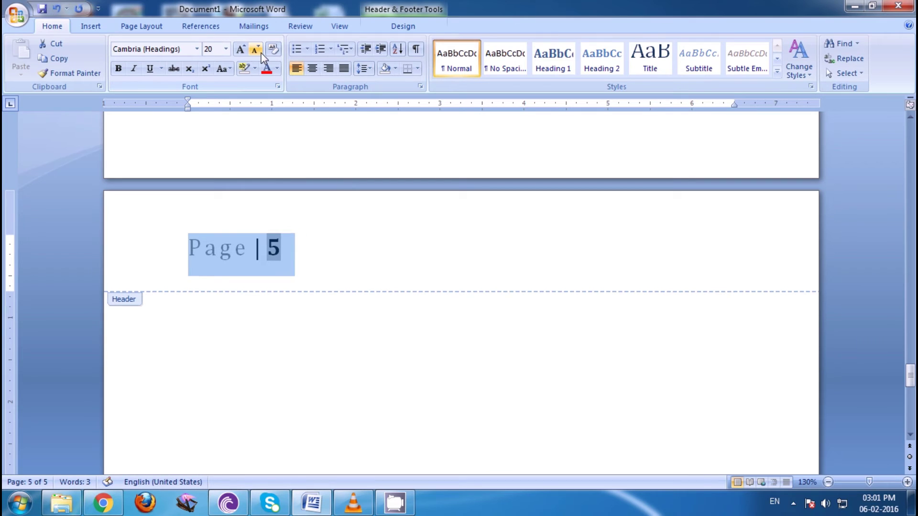
click(261, 53)
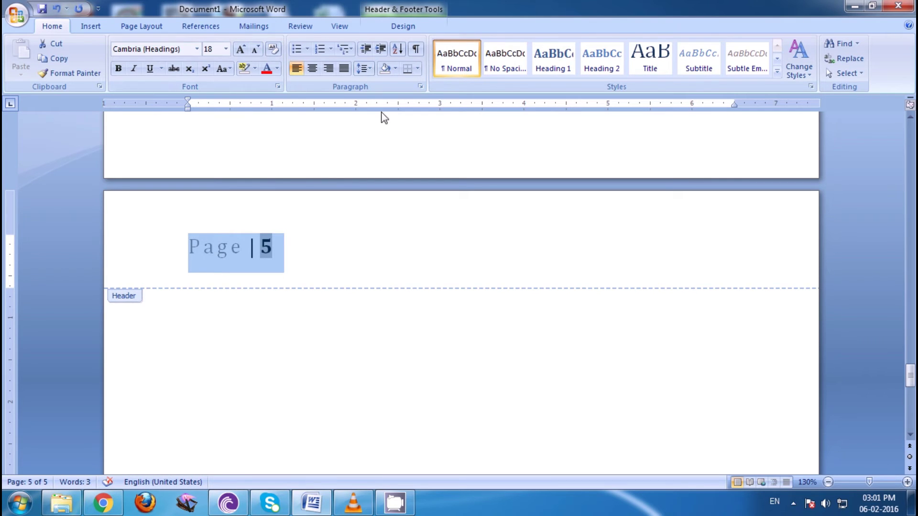
click(403, 27)
click(642, 57)
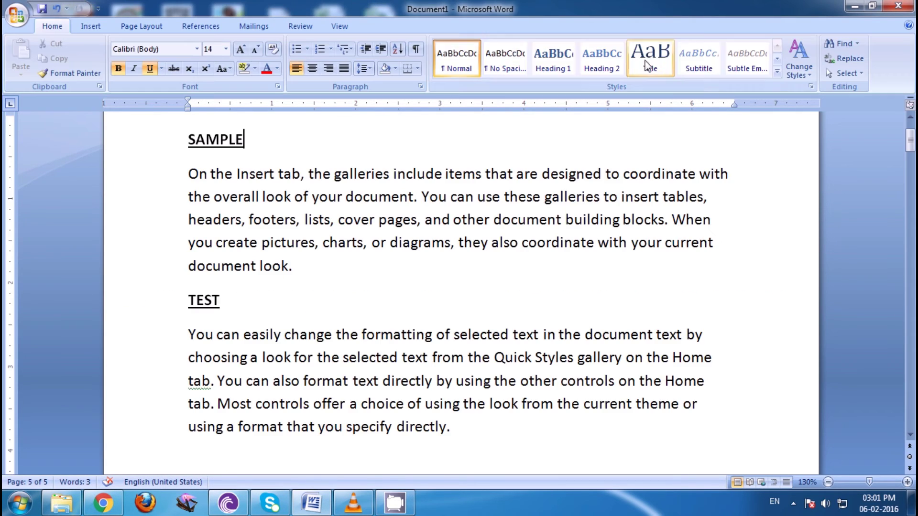
scroll(422, 212, up, 2)
Step: Insert a Blank footer and add an Accent Bar 1 '1 | Page' number to it
key(alt+n)
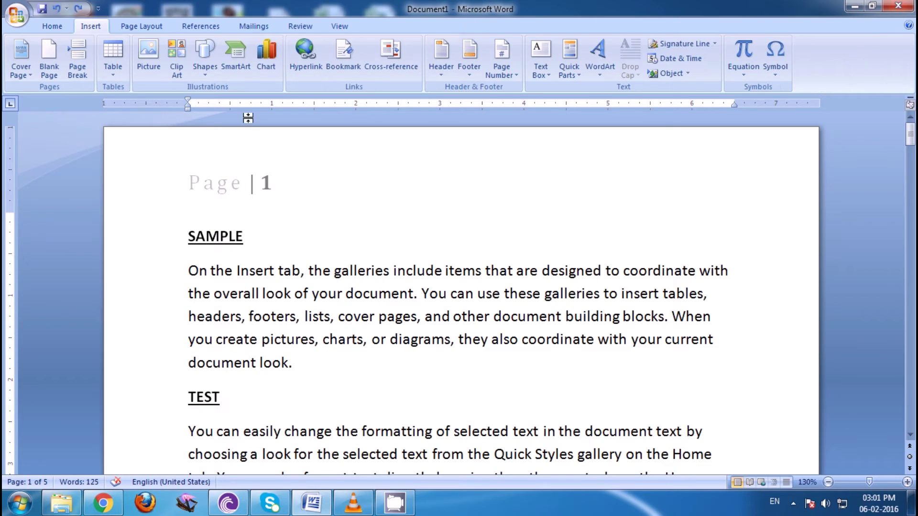
click(468, 60)
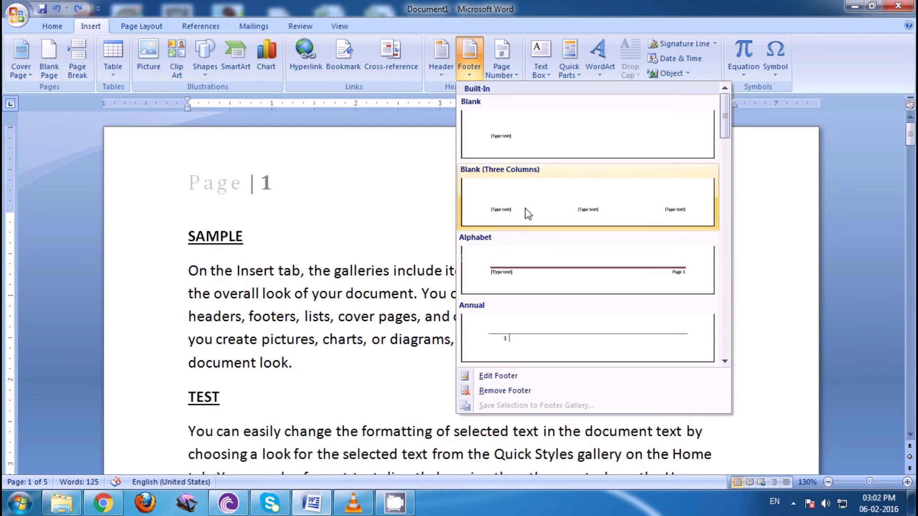
click(524, 149)
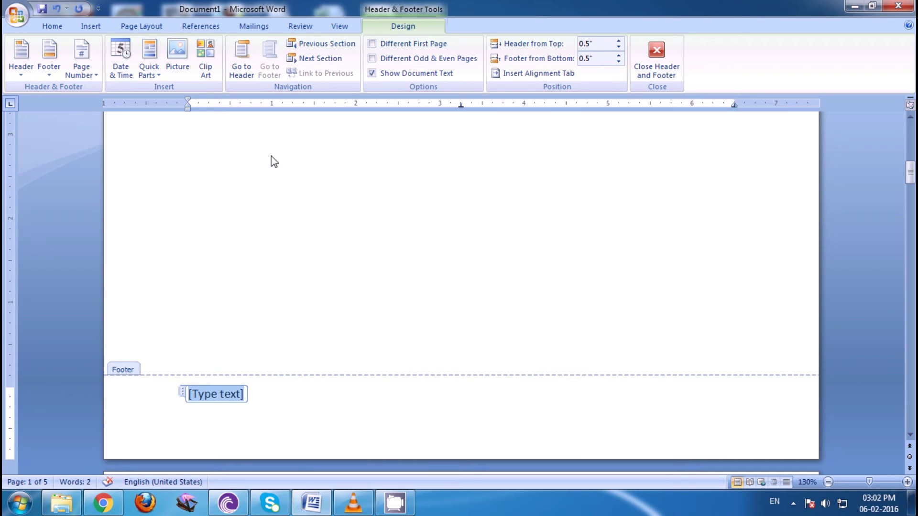
click(82, 72)
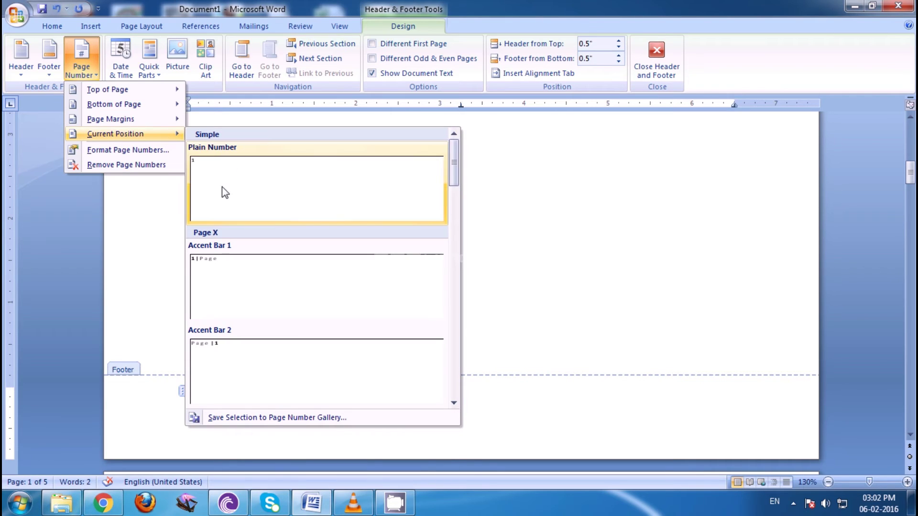
click(216, 274)
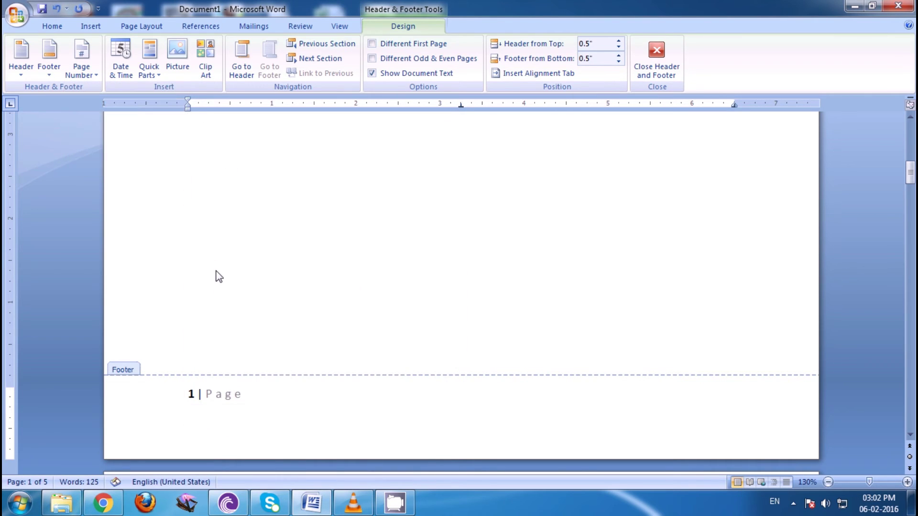
Step: Leave the footer, then reopen header editing on page 1 with the Design options shown
double_click(263, 223)
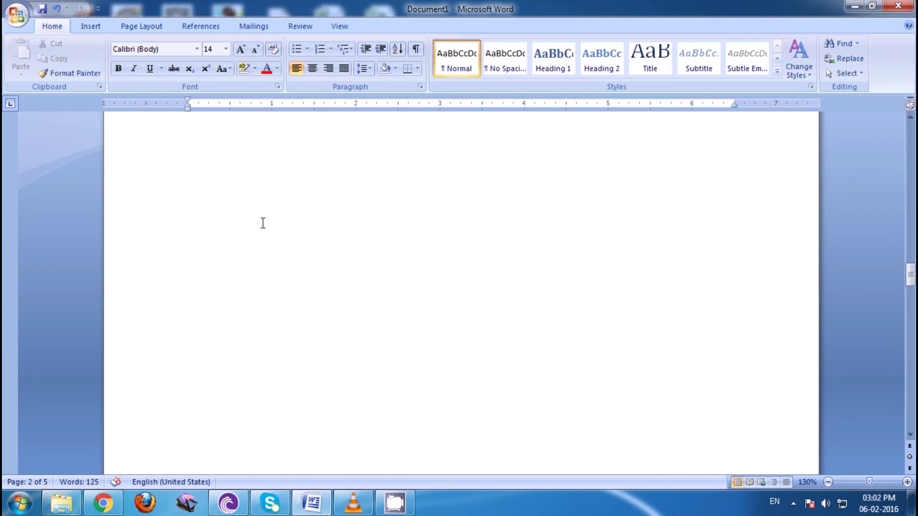
scroll(259, 227, down, 10)
drag(911, 289, 911, 133)
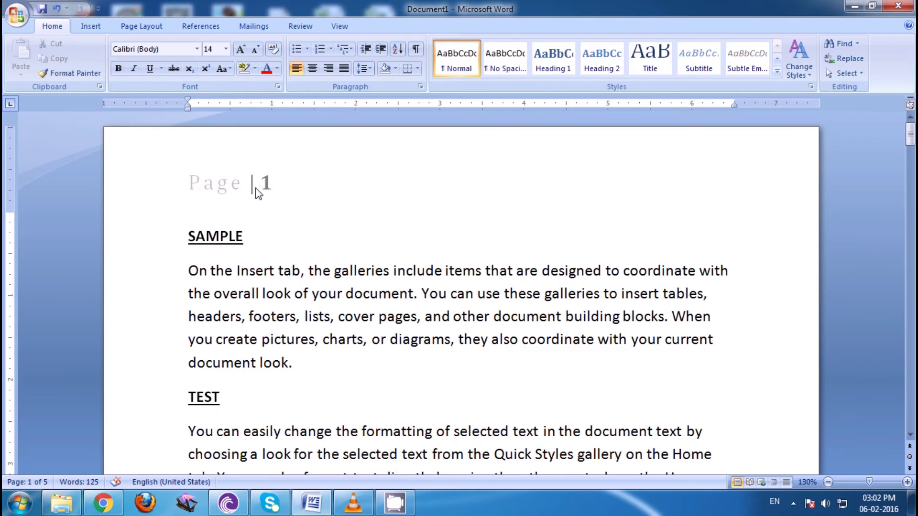
double_click(258, 193)
scroll(435, 20, up, 6)
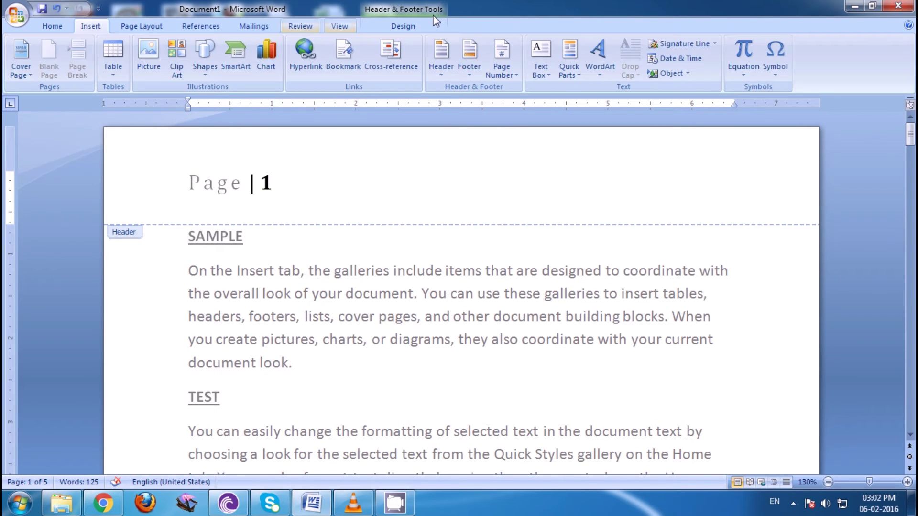
click(411, 26)
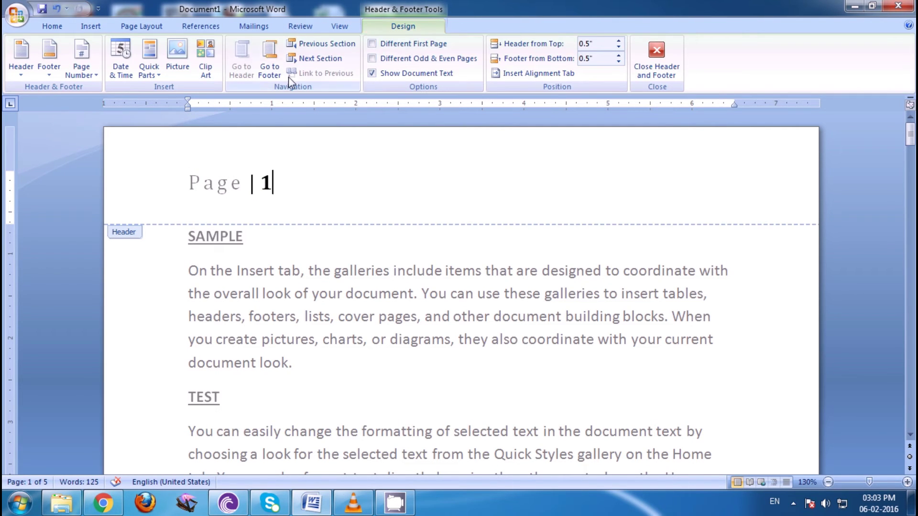
Step: Jump to the page 1 footer and move past the page number to the right tab stop
double_click(428, 185)
click(267, 68)
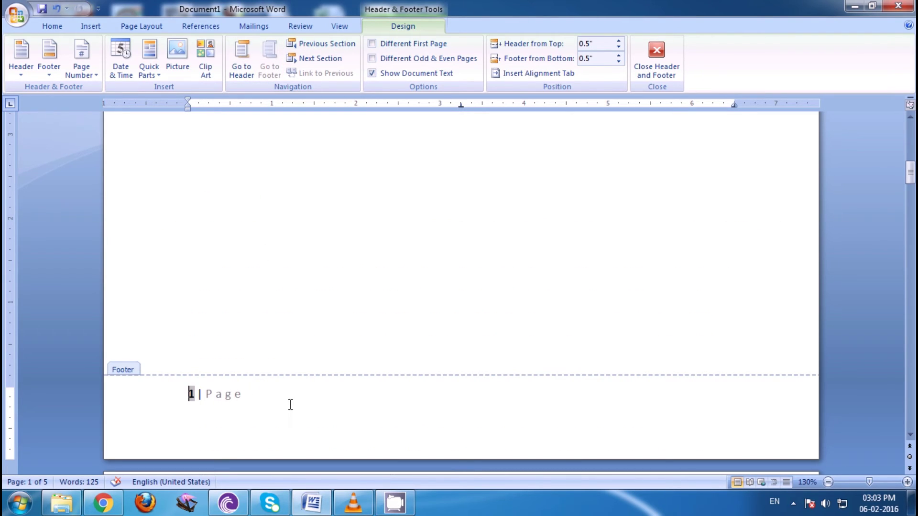
click(264, 404)
key(Tab)
key(Tab)
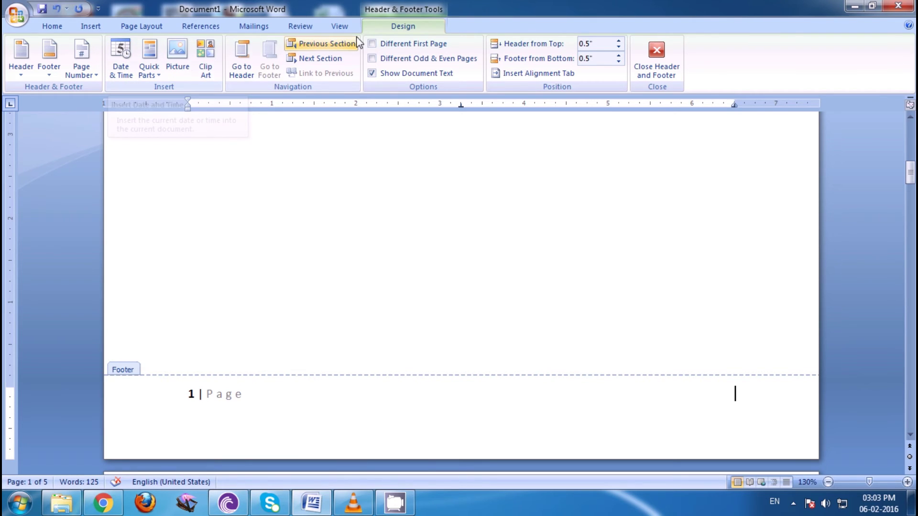
Step: Insert the date in 6-Feb-16 format at the footer's right end, opposite '1 | Page'
click(129, 79)
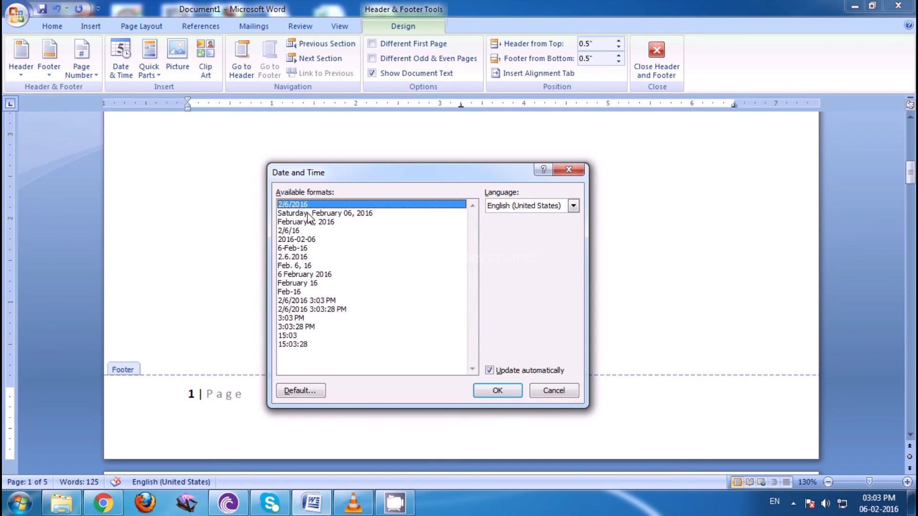
click(308, 213)
click(306, 222)
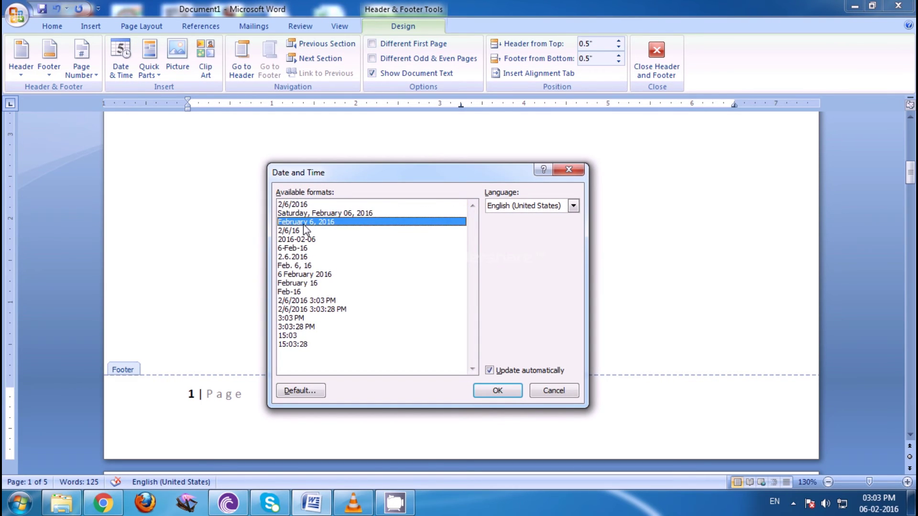
click(301, 231)
click(300, 248)
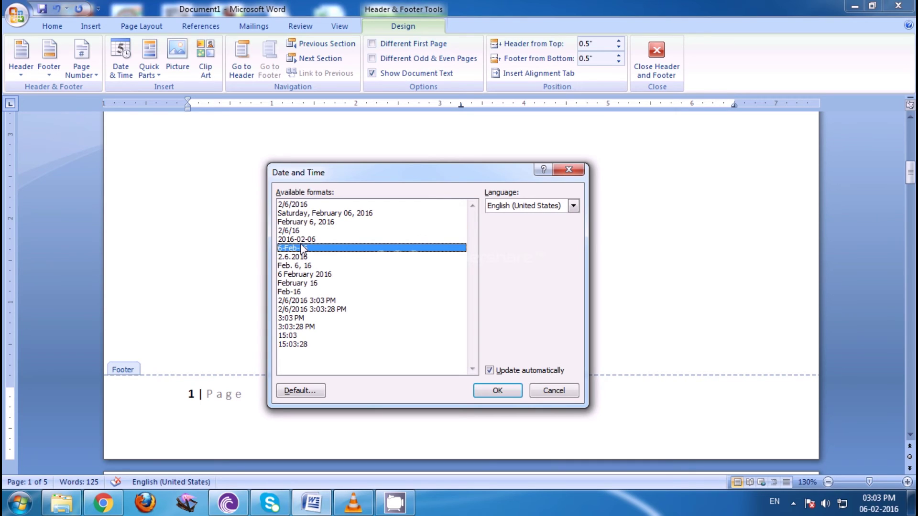
click(486, 392)
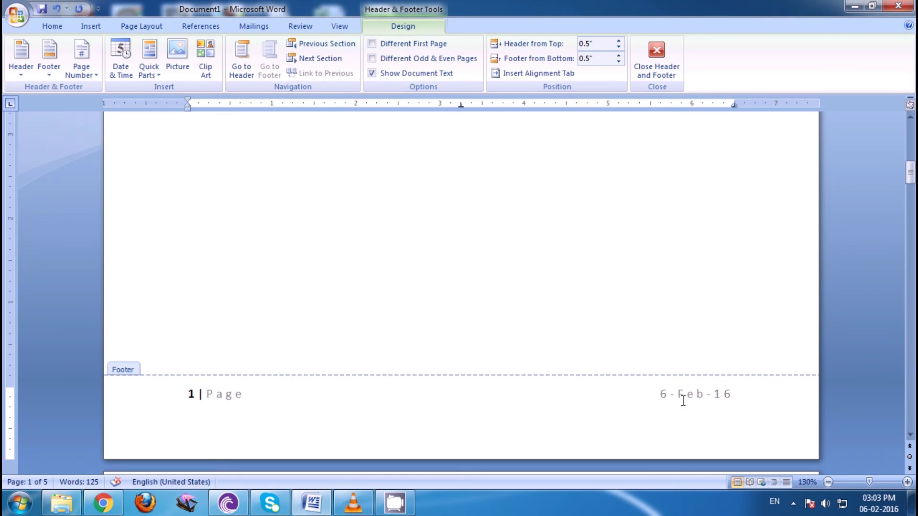
Step: Check that page 3's footer reads '3 | Page', dismissing the Page Number options unchanged
scroll(690, 397, down, 2)
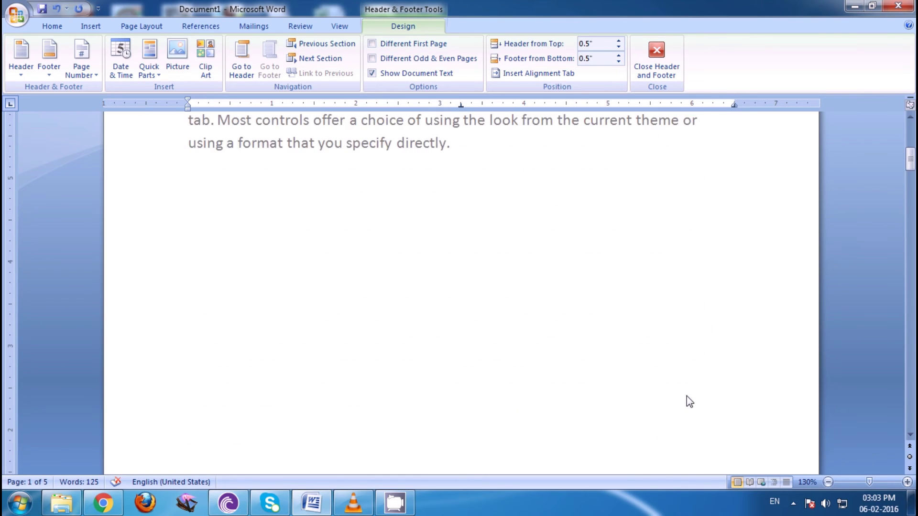
scroll(684, 396, down, 5)
scroll(686, 398, down, 10)
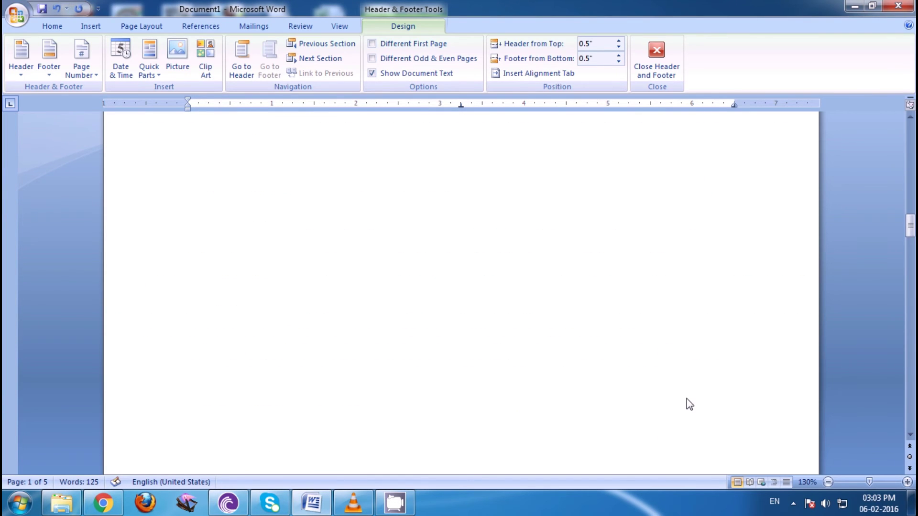
scroll(686, 398, down, 10)
scroll(684, 272, down, 5)
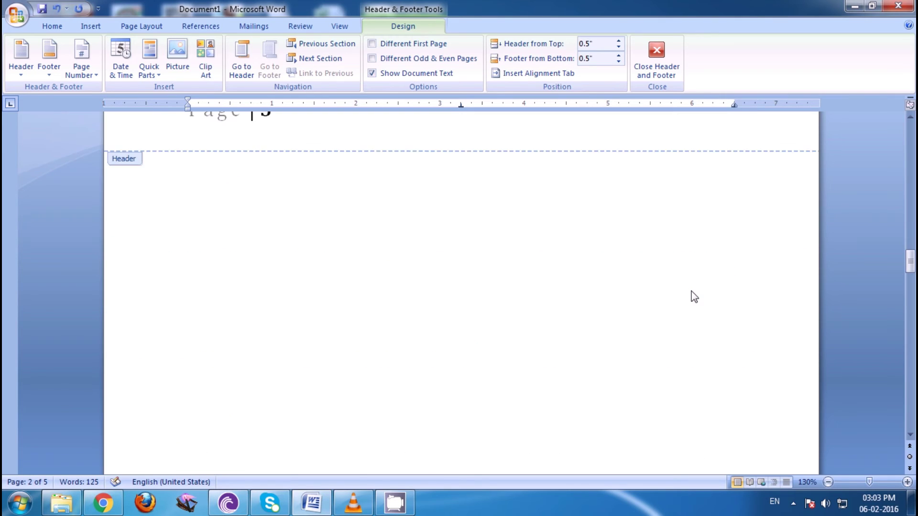
scroll(694, 296, down, 3)
scroll(694, 297, down, 5)
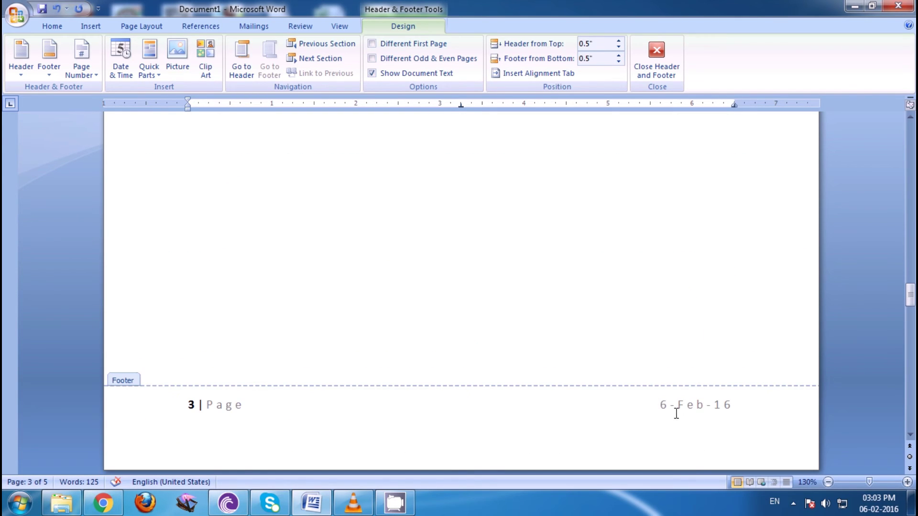
click(238, 410)
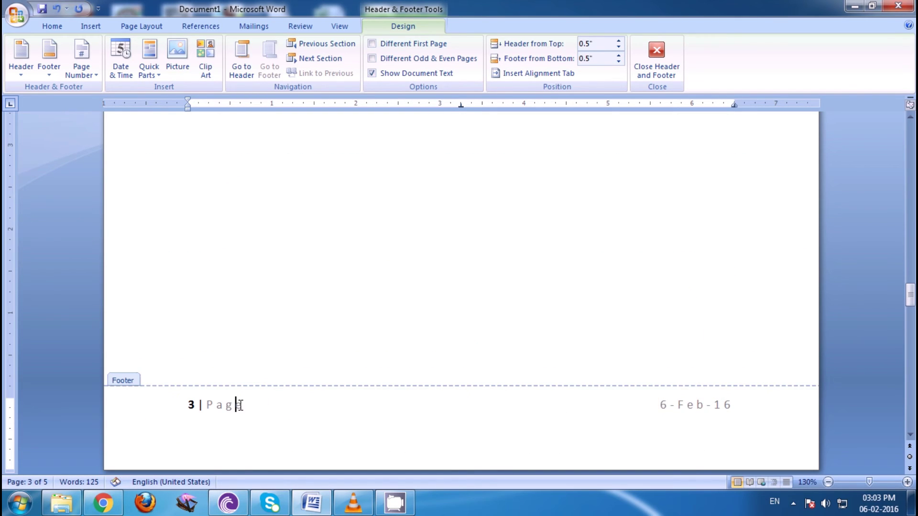
drag(239, 405, 156, 403)
click(81, 67)
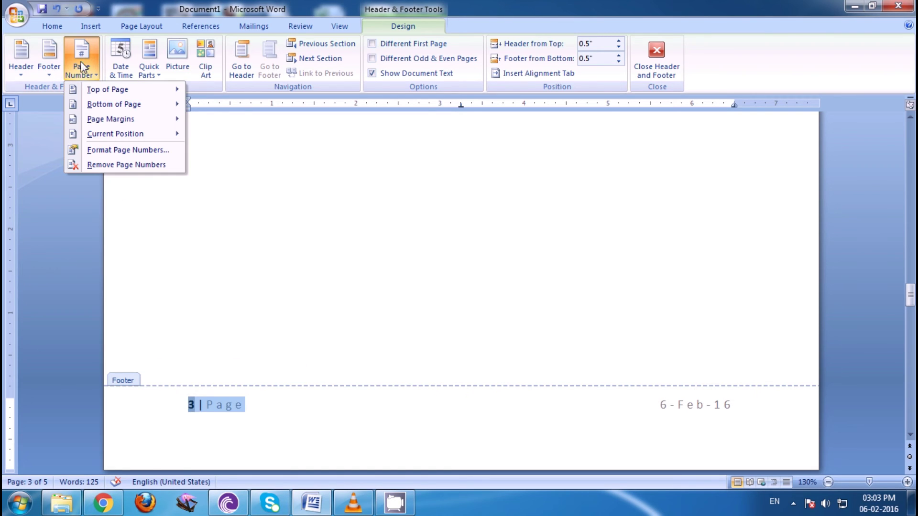
click(114, 165)
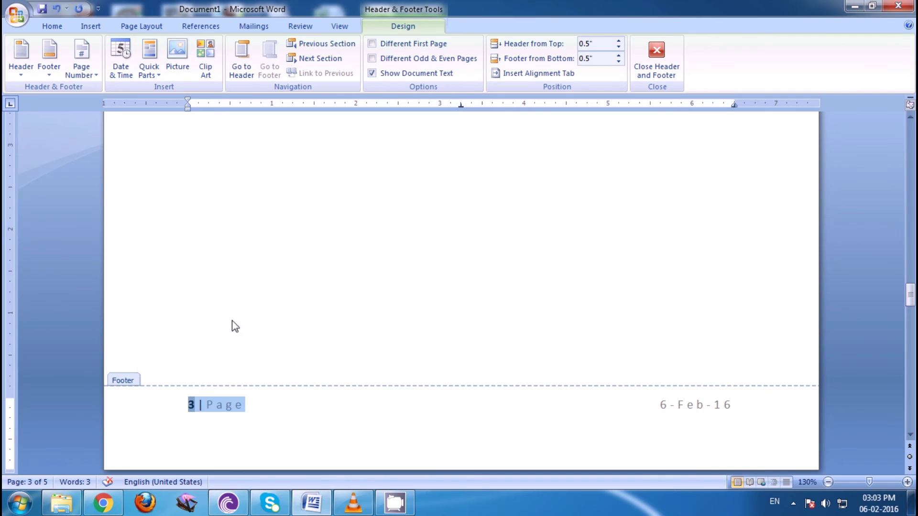
Step: Confirm the 6-Feb-16 date field on page 3, then close header and footer editing
scroll(238, 334, down, 2)
scroll(335, 320, down, 1)
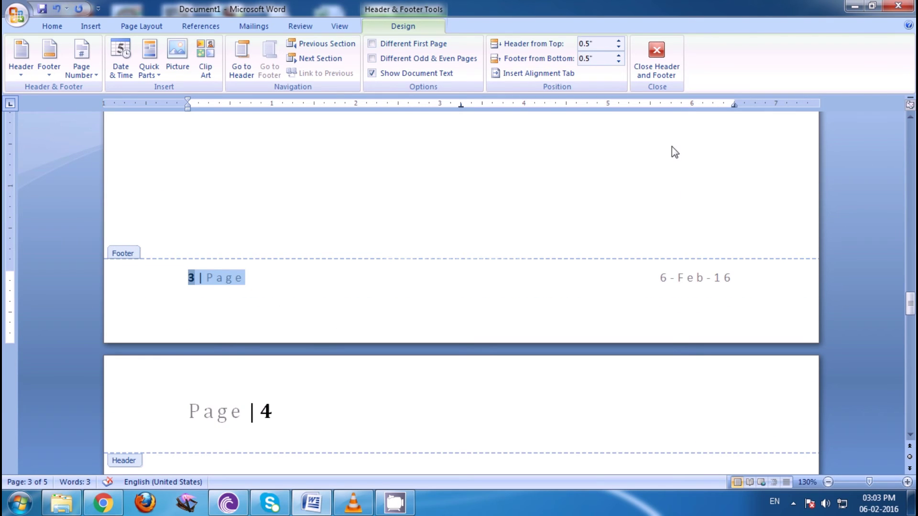
scroll(641, 182, up, 1)
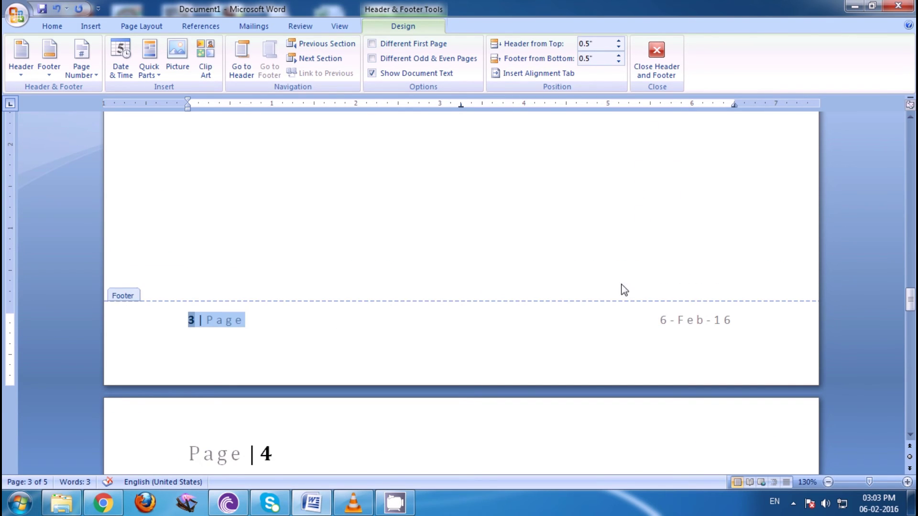
click(698, 320)
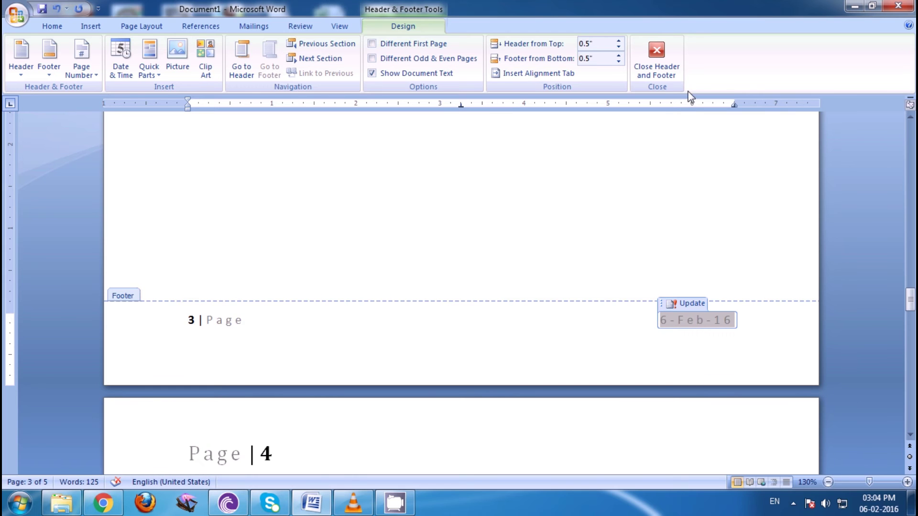
click(659, 70)
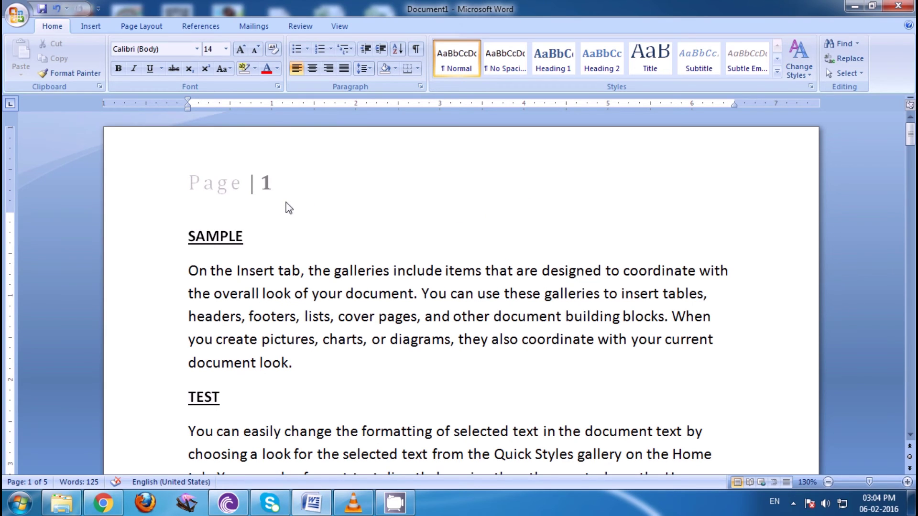
Step: Remove the 'Page | 1' header with Remove Header from the Insert tab's Header list
scroll(289, 208, down, 5)
scroll(283, 215, down, 5)
scroll(269, 293, down, 3)
scroll(282, 319, down, 3)
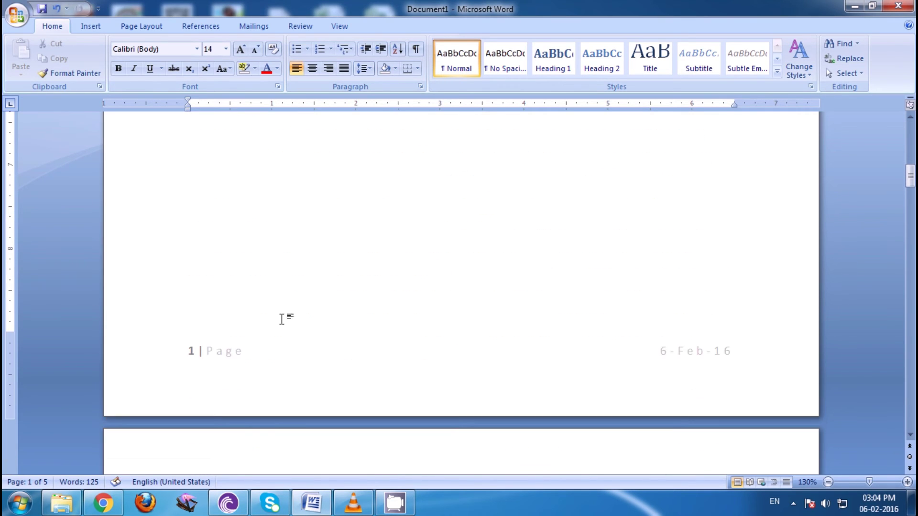
scroll(286, 306, up, 3)
scroll(290, 293, up, 3)
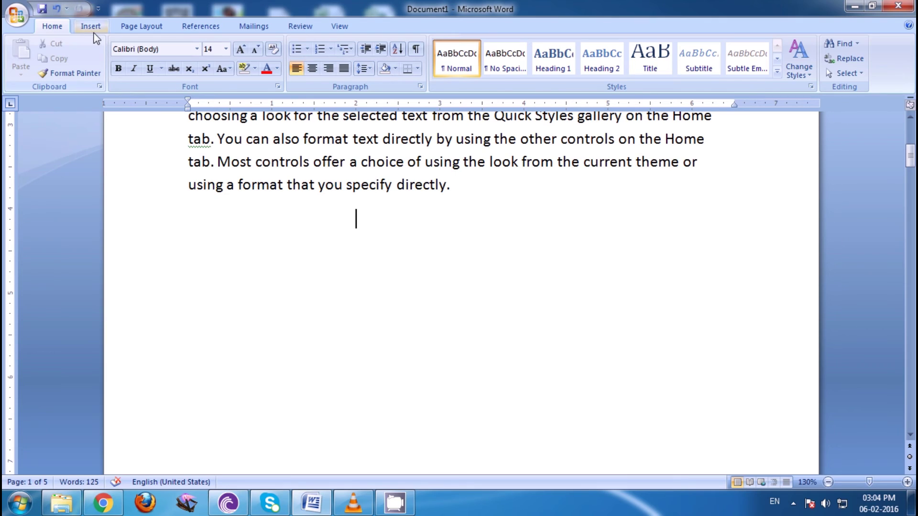
click(91, 26)
click(441, 58)
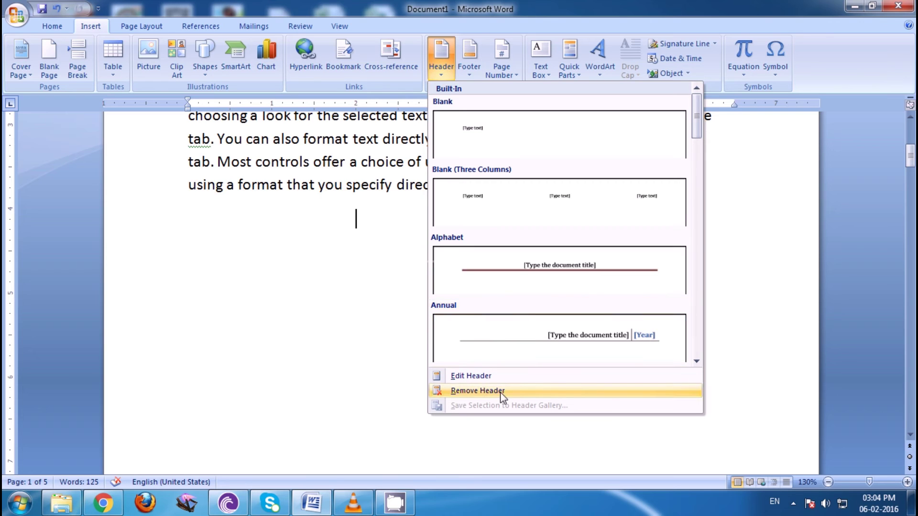
click(473, 390)
scroll(430, 310, up, 5)
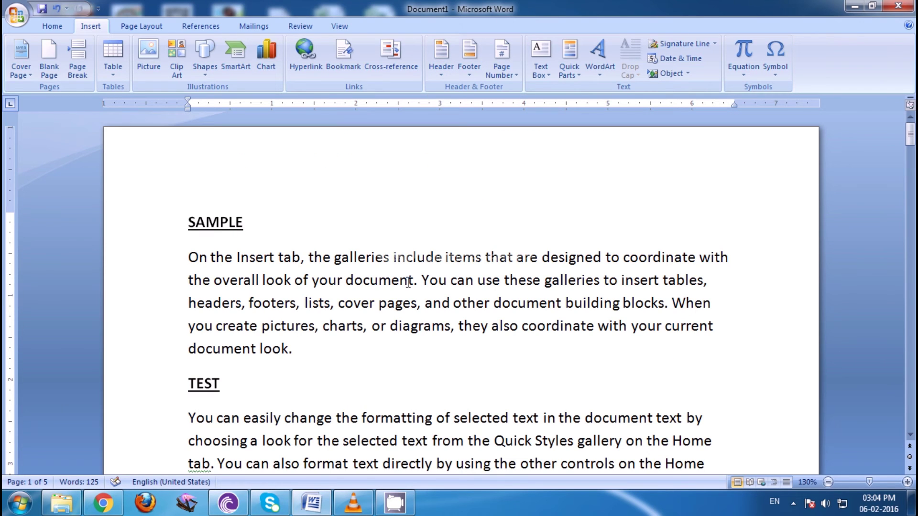
Step: Insert the orange-and-green Tiles header and replace its title with a centred SAMPLE
click(446, 71)
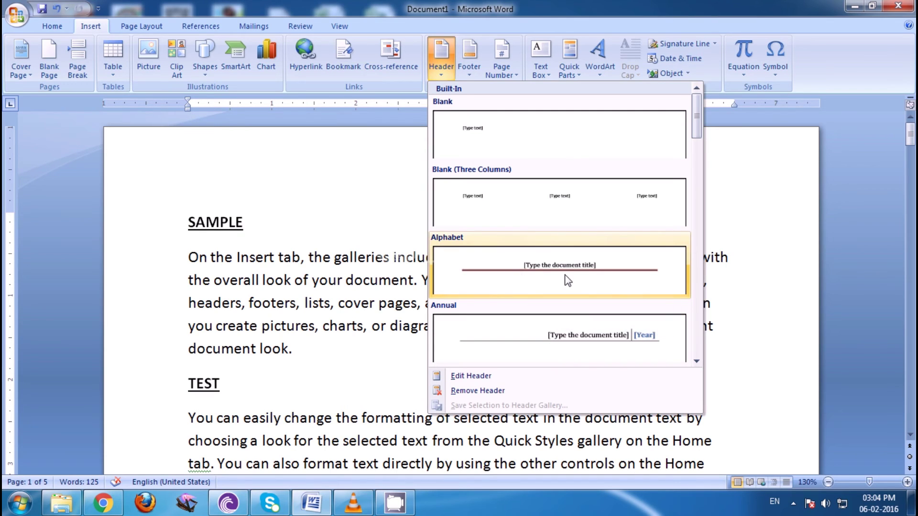
scroll(564, 280, down, 3)
scroll(566, 281, down, 4)
scroll(566, 281, down, 3)
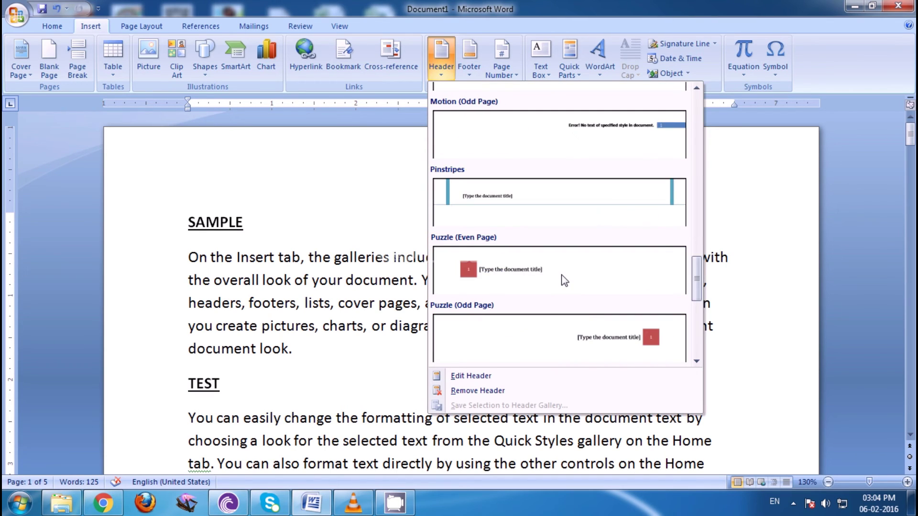
scroll(564, 281, down, 3)
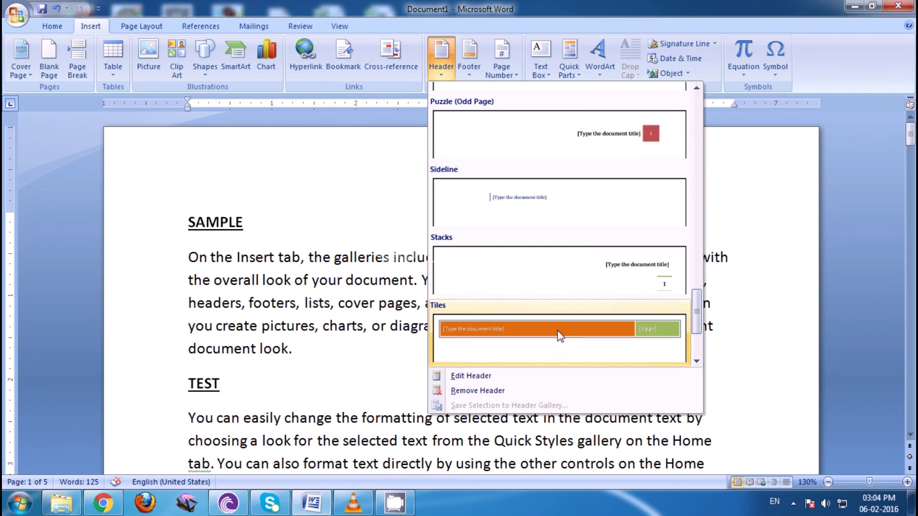
click(559, 336)
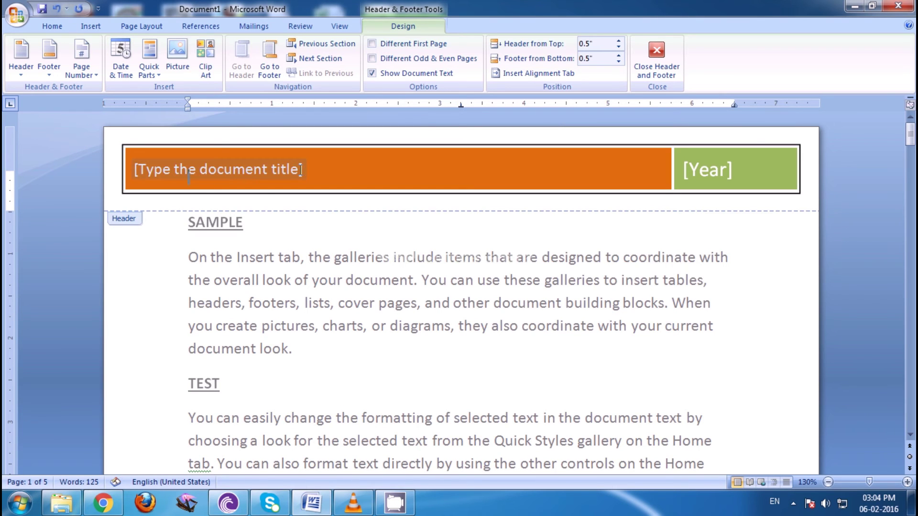
click(189, 177)
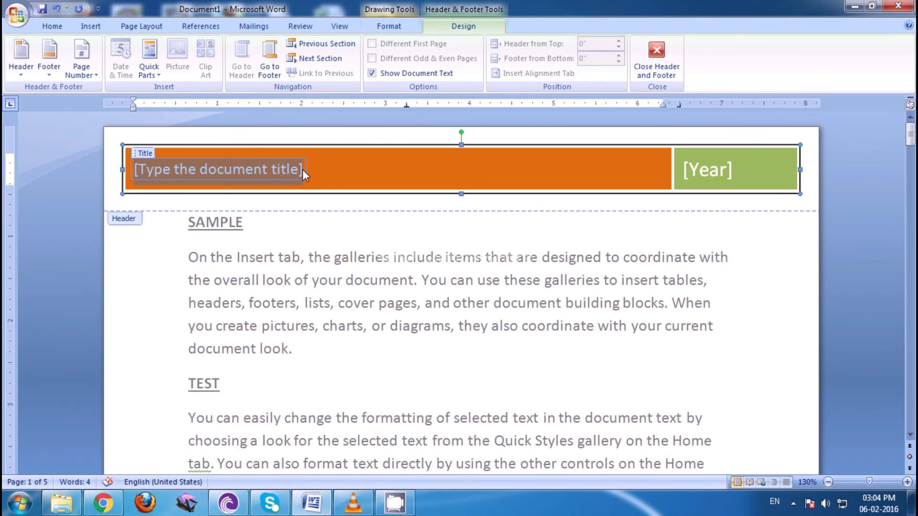
key(Delete)
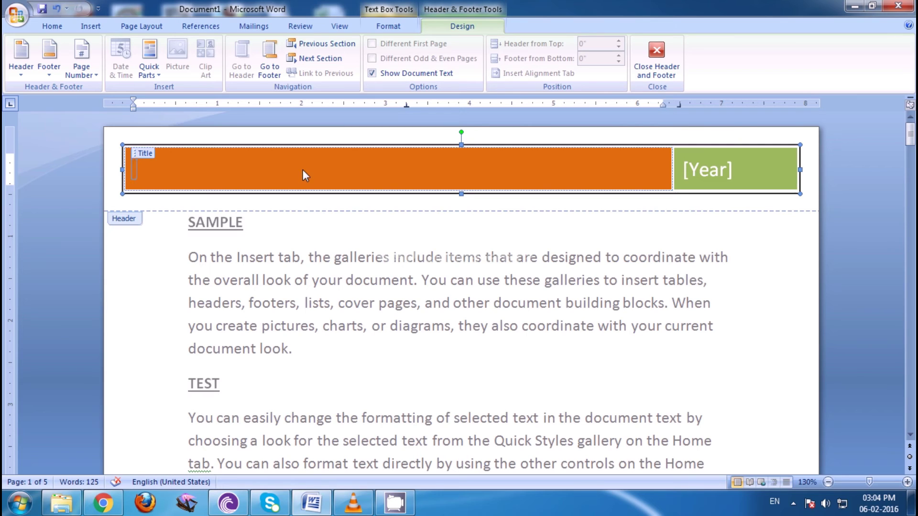
text(S)
text(AMPL)
text(E)
click(52, 26)
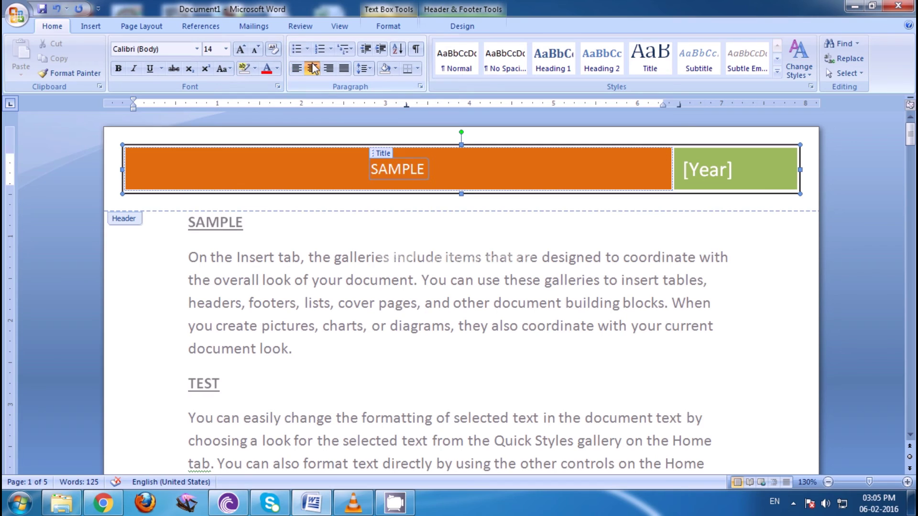
Step: Set the header's Year field to today's date so it shows 2016
click(708, 170)
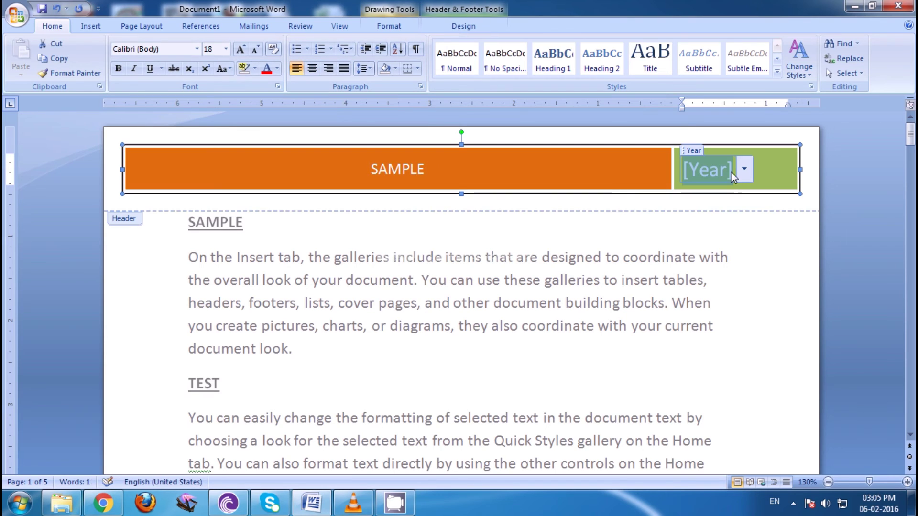
click(744, 169)
click(691, 284)
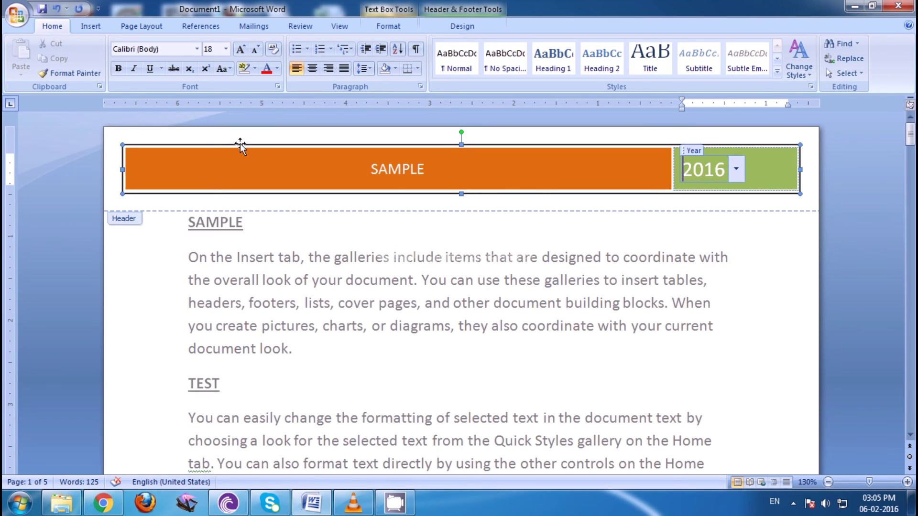
click(438, 26)
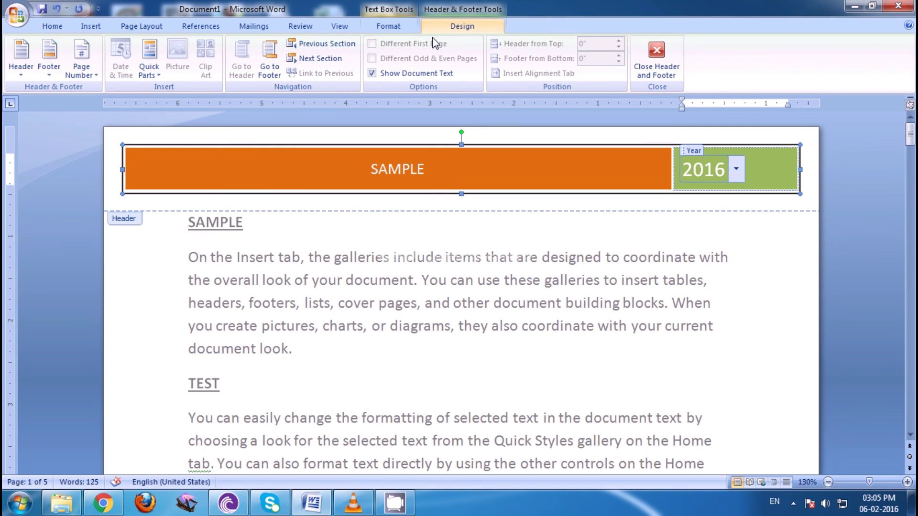
Step: Insert the red Tiles footer design in the page footer
click(269, 56)
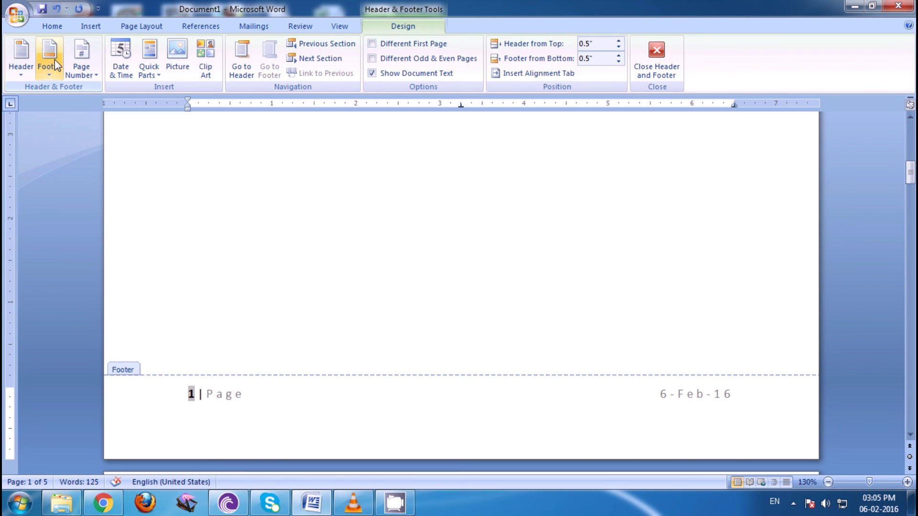
click(49, 60)
scroll(124, 248, down, 5)
scroll(124, 249, down, 3)
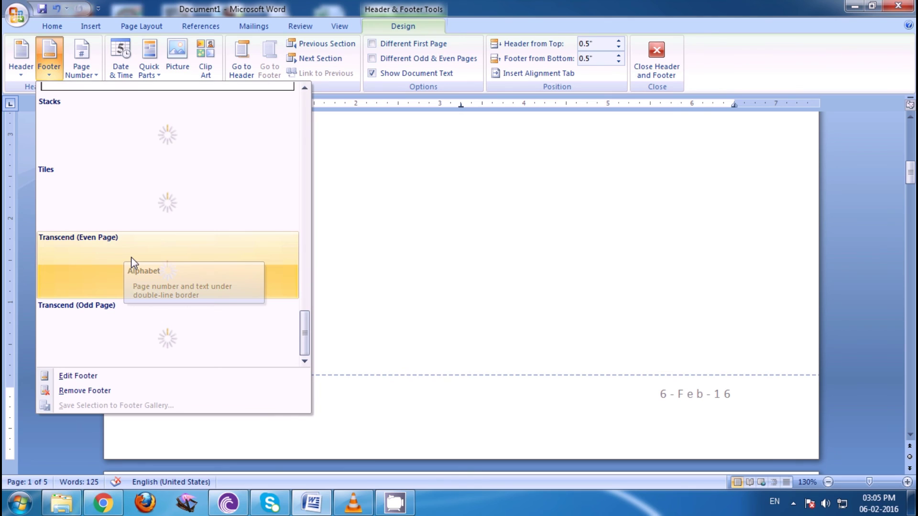
scroll(165, 223, up, 3)
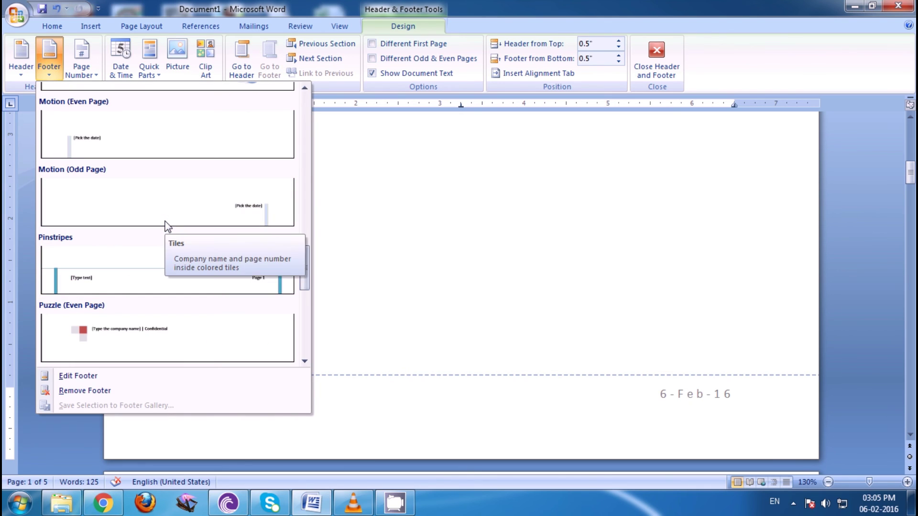
scroll(165, 223, down, 3)
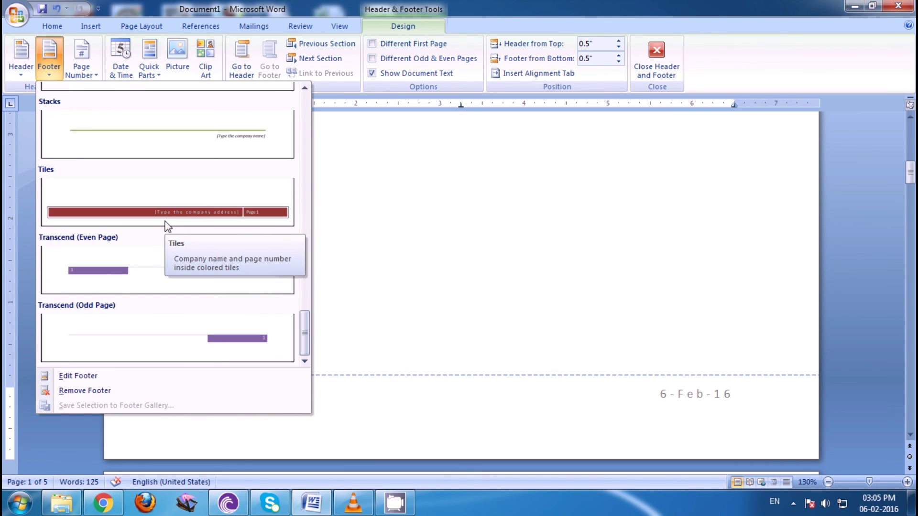
click(221, 211)
Step: Type TEST FOOTER in the footer's address field beside the page number
click(572, 424)
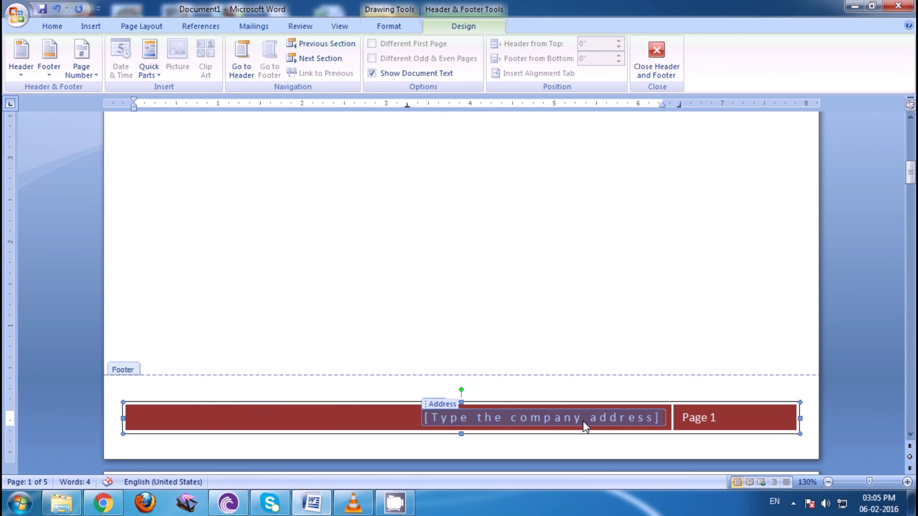
text(TES)
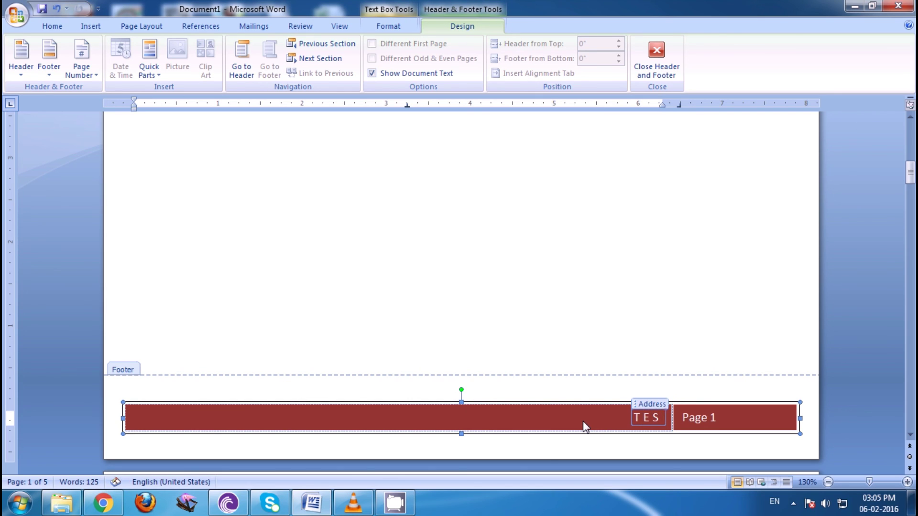
text(T)
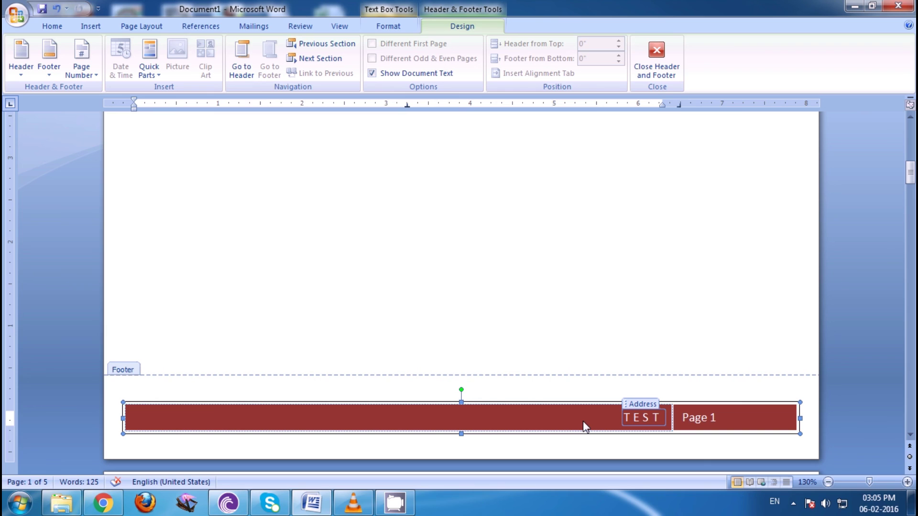
text( FOOTER)
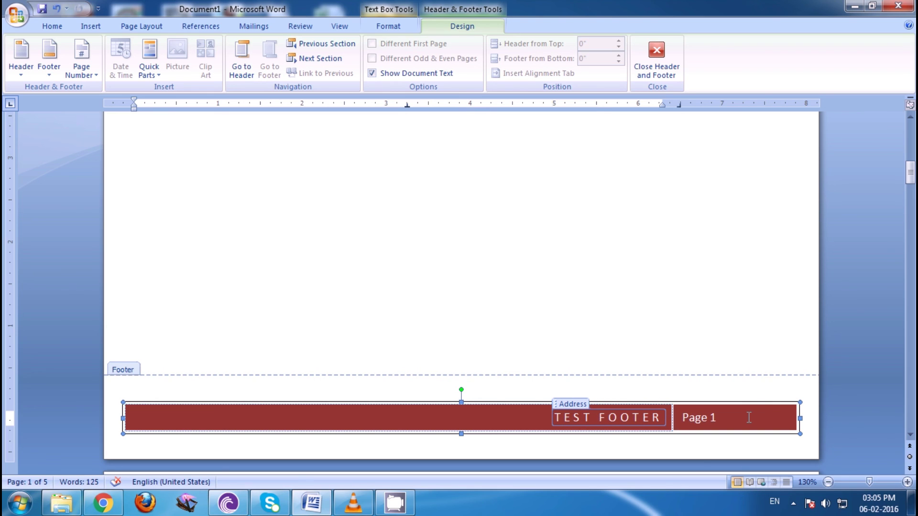
click(713, 419)
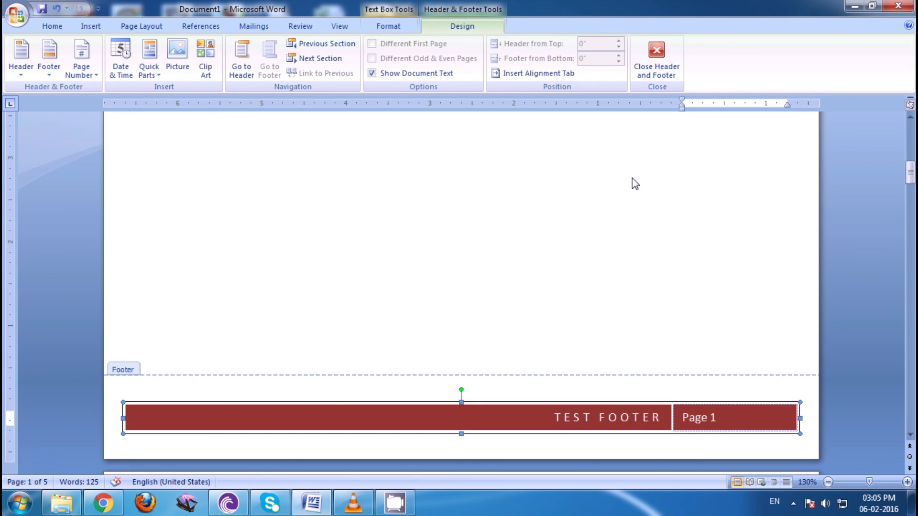
click(656, 71)
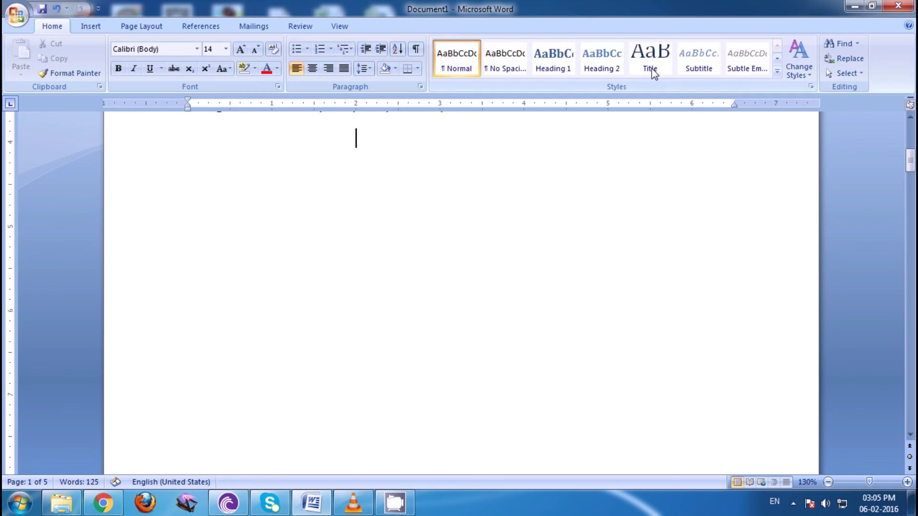
scroll(427, 195, up, 2)
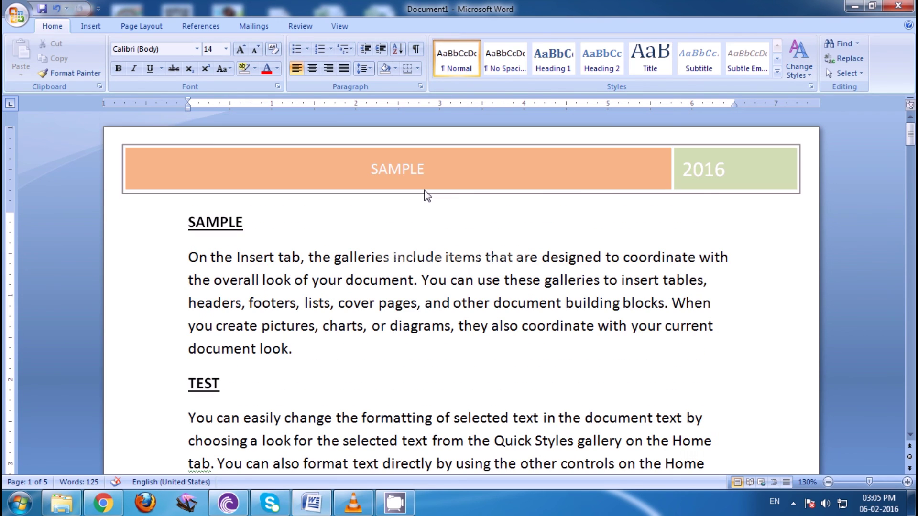
scroll(426, 195, down, 6)
scroll(697, 195, down, 10)
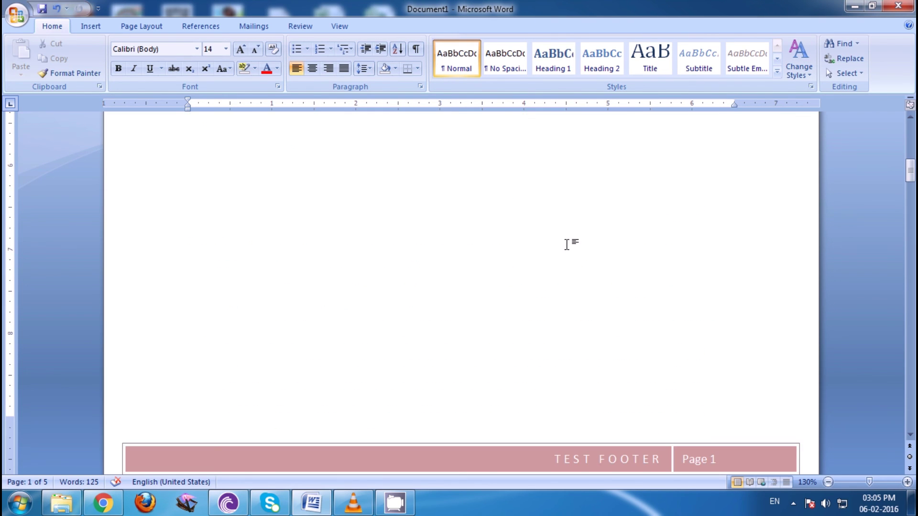
scroll(567, 244, down, 5)
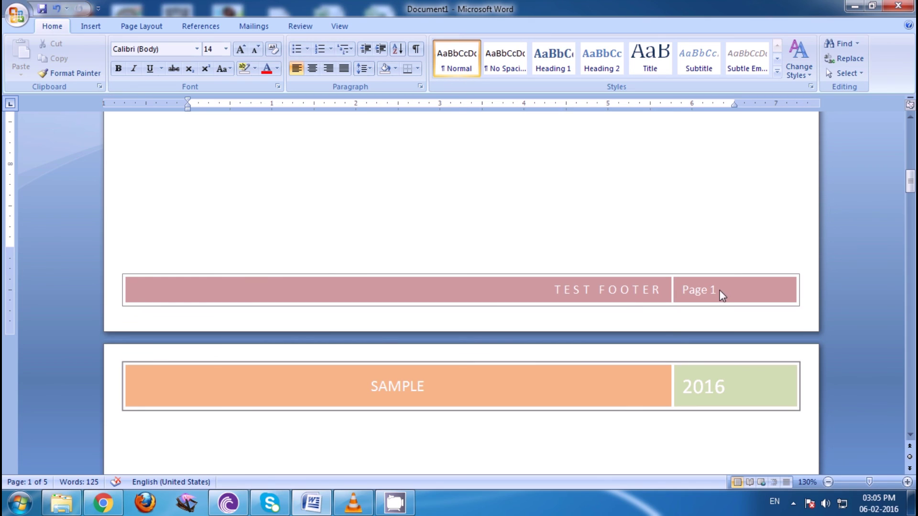
scroll(590, 278, down, 4)
scroll(711, 303, down, 5)
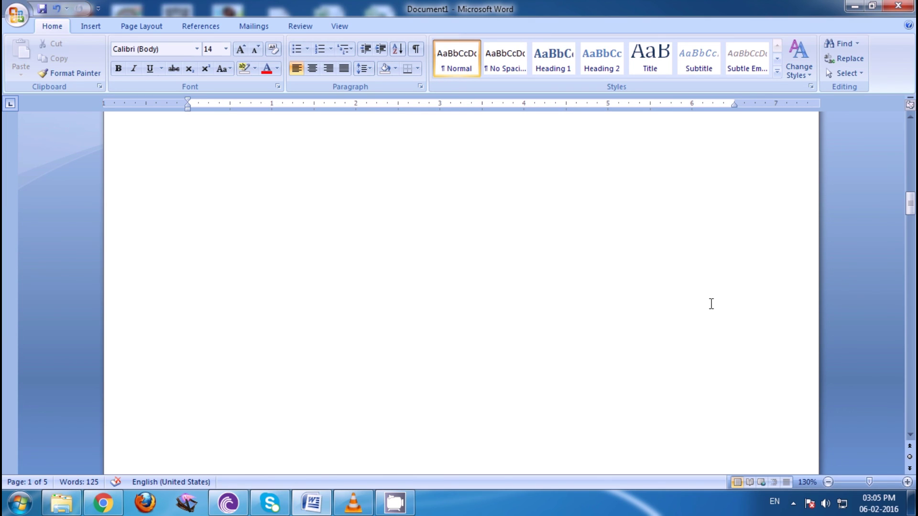
scroll(710, 304, down, 5)
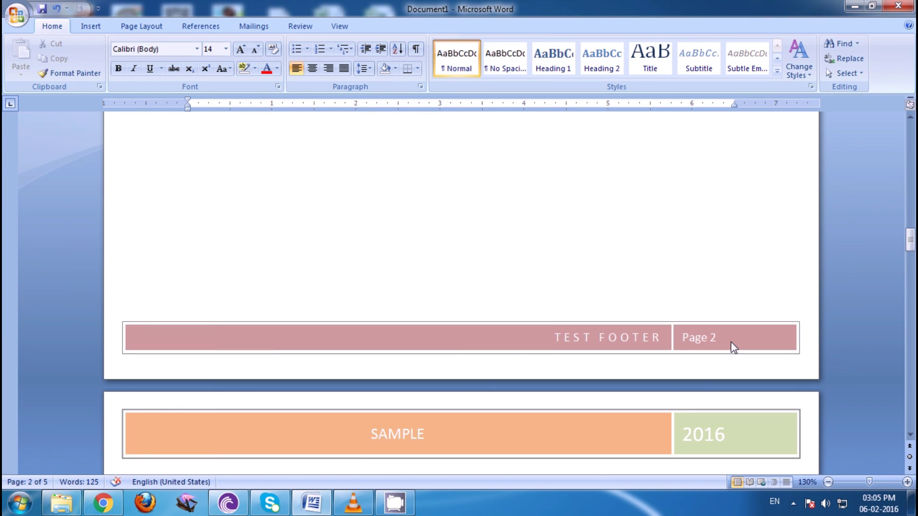
scroll(733, 348, down, 15)
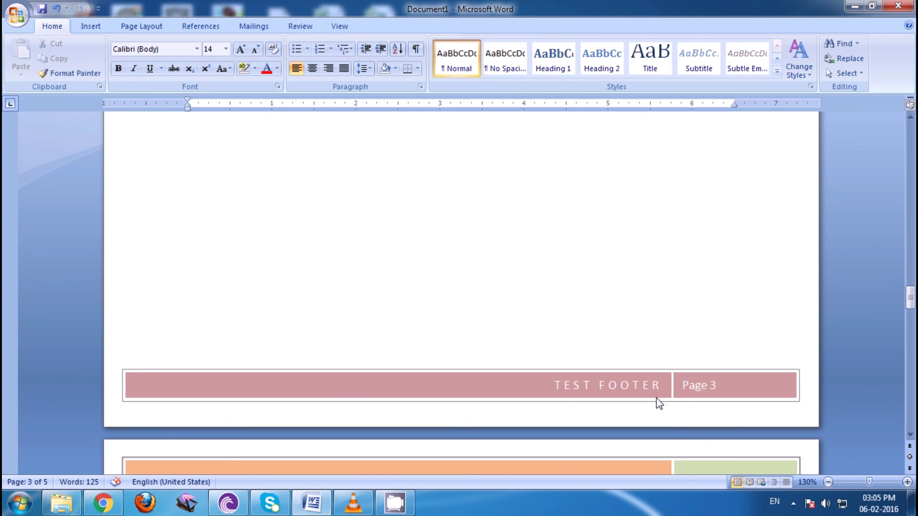
scroll(659, 403, down, 15)
scroll(722, 393, down, 5)
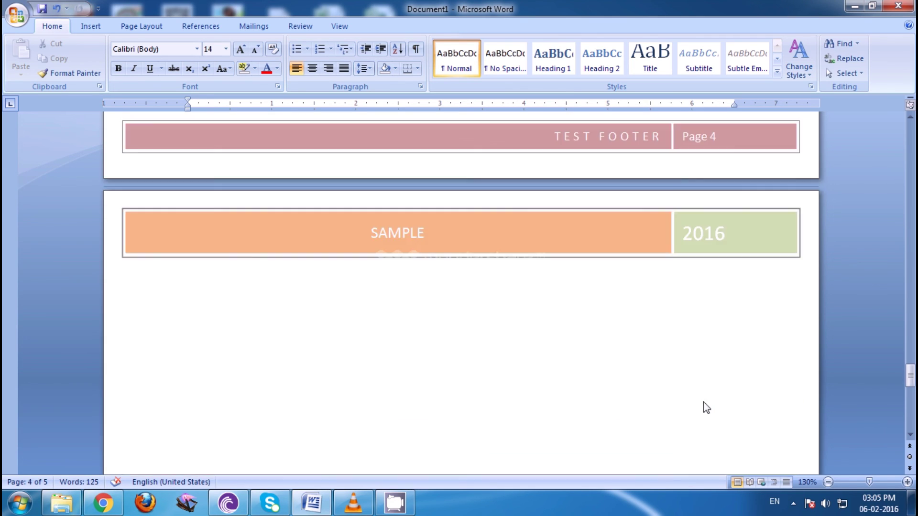
scroll(703, 406, down, 5)
scroll(703, 402, down, 3)
scroll(698, 411, down, 3)
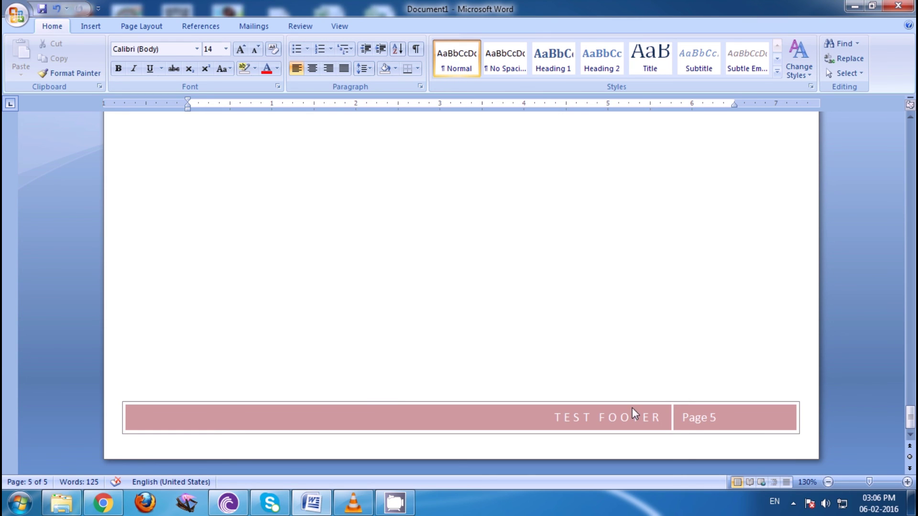